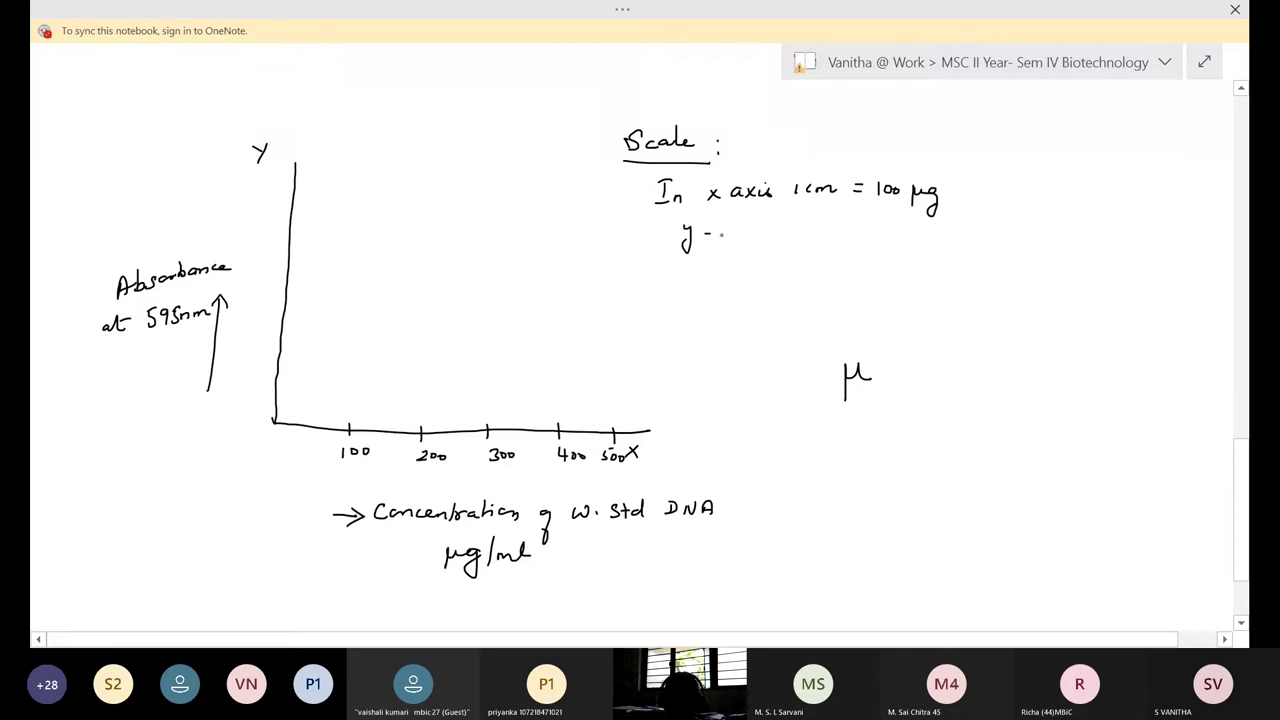
Handwrite the y-axis scale as "axis 1 cm = 0.02" beneath the x-axis scale note.
left_click_drag(714, 232, 824, 238)
left_click_drag(846, 234, 858, 234)
mouse_move(846, 239)
left_mouse_down()
mouse_move(919, 227)
mouse_move(953, 238)
left_mouse_up()
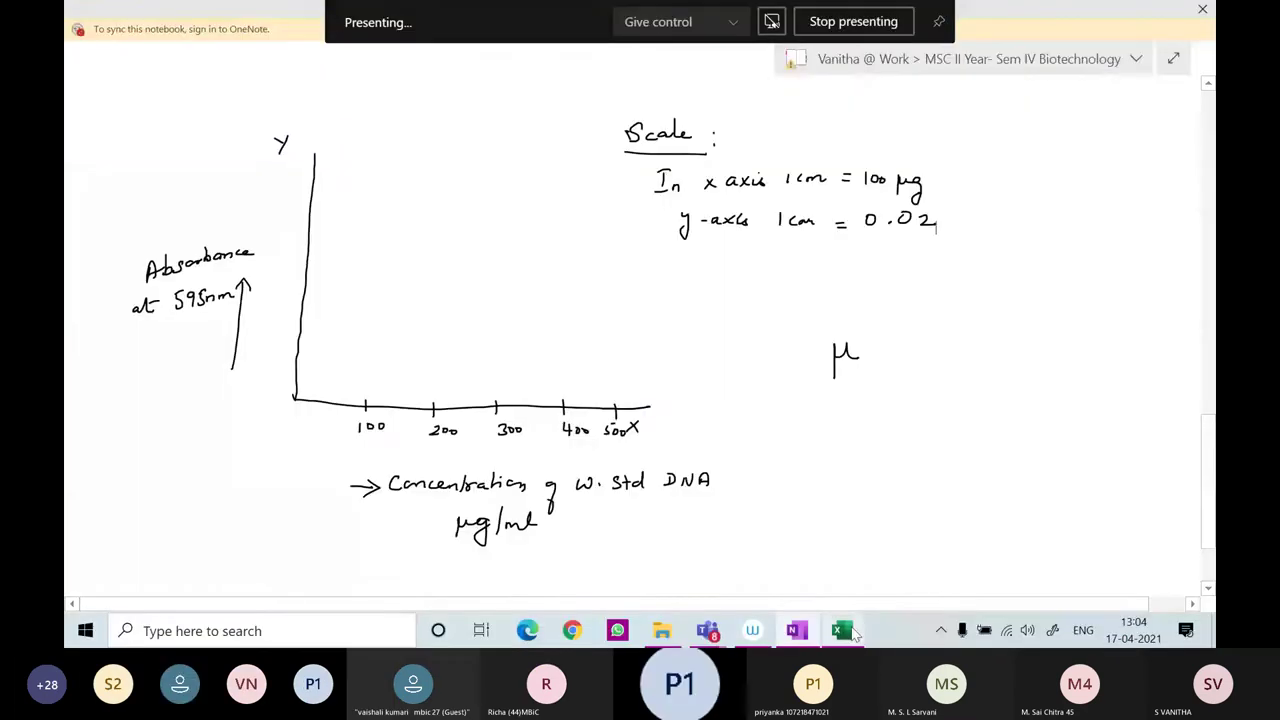
Switch to Excel, create a blank workbook and enter 100 in cell A1.
left_click(845, 631)
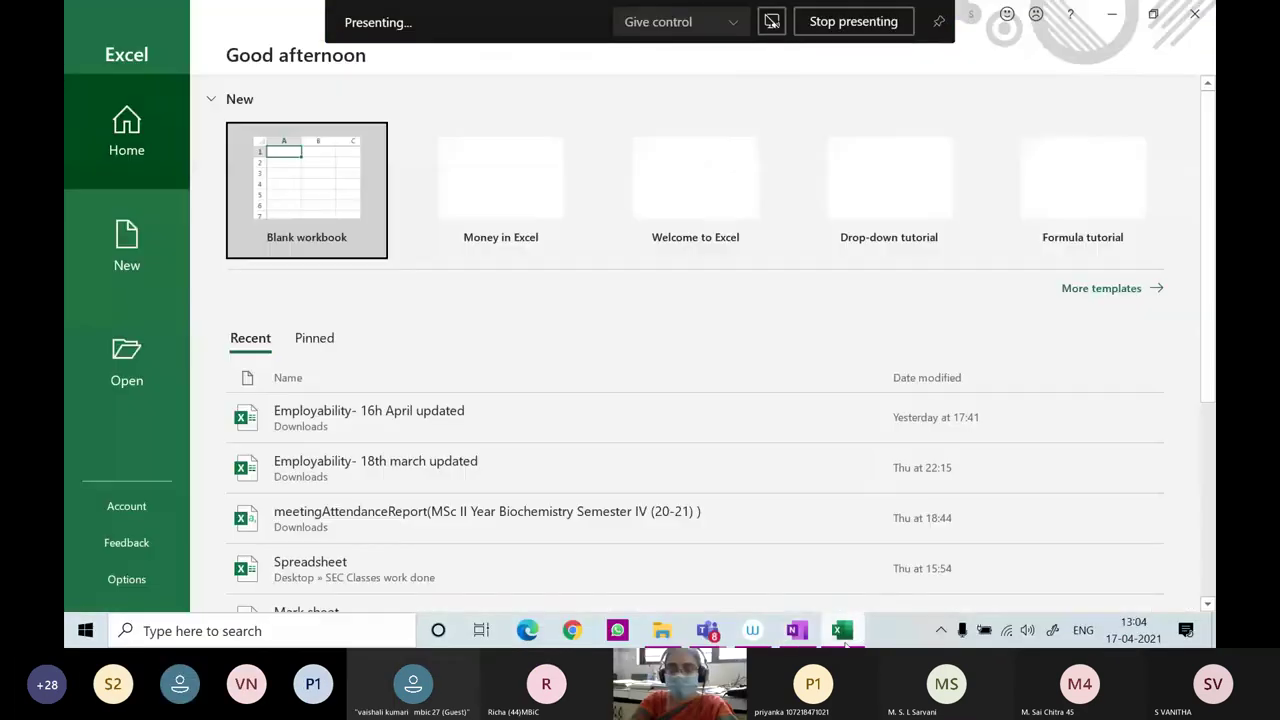
left_click(308, 211)
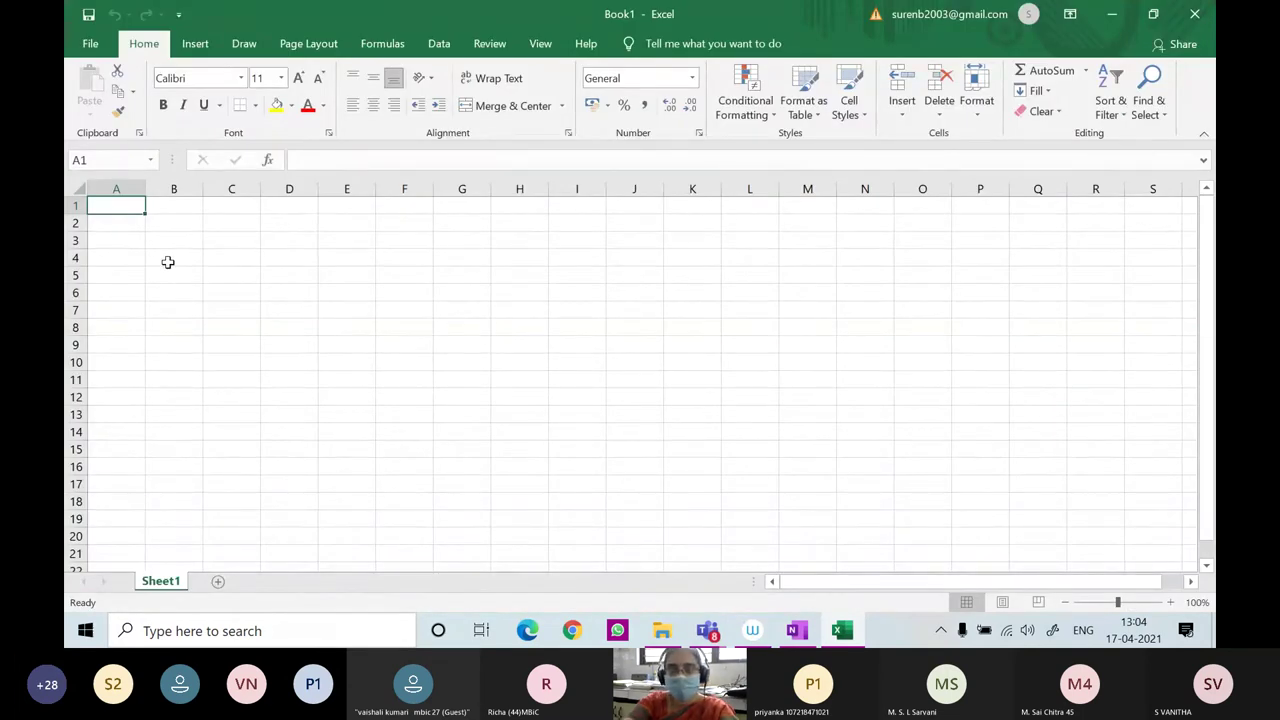
type("100")
left_click(173, 262)
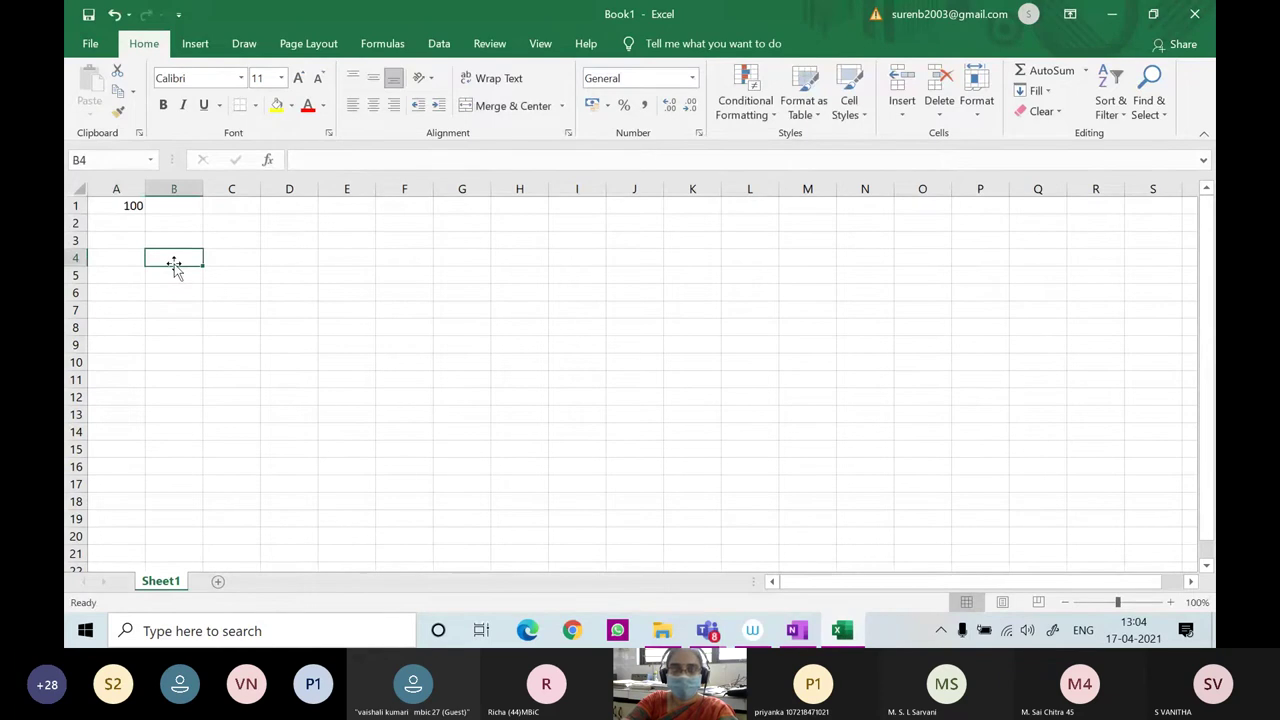
left_click(130, 207)
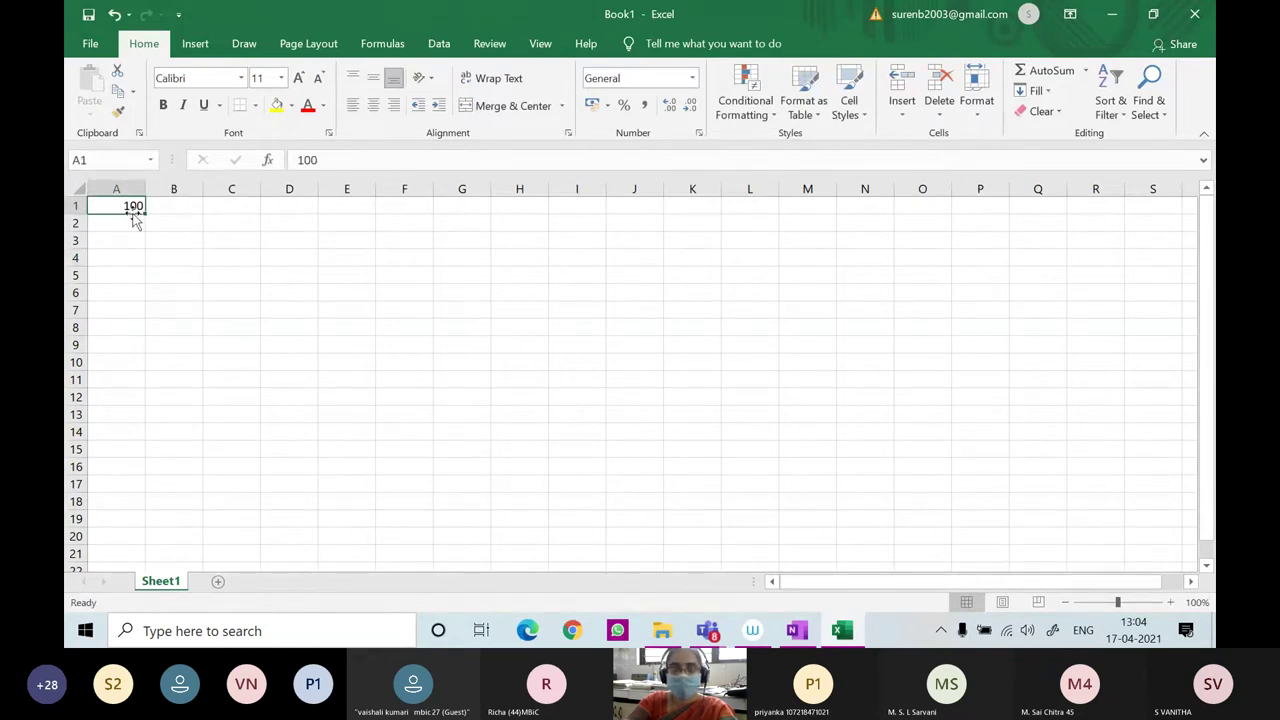
Enter the remaining concentrations 200, 300, 400 and 500 down column A in cells A2 to A5.
left_click(132, 222)
type("2")
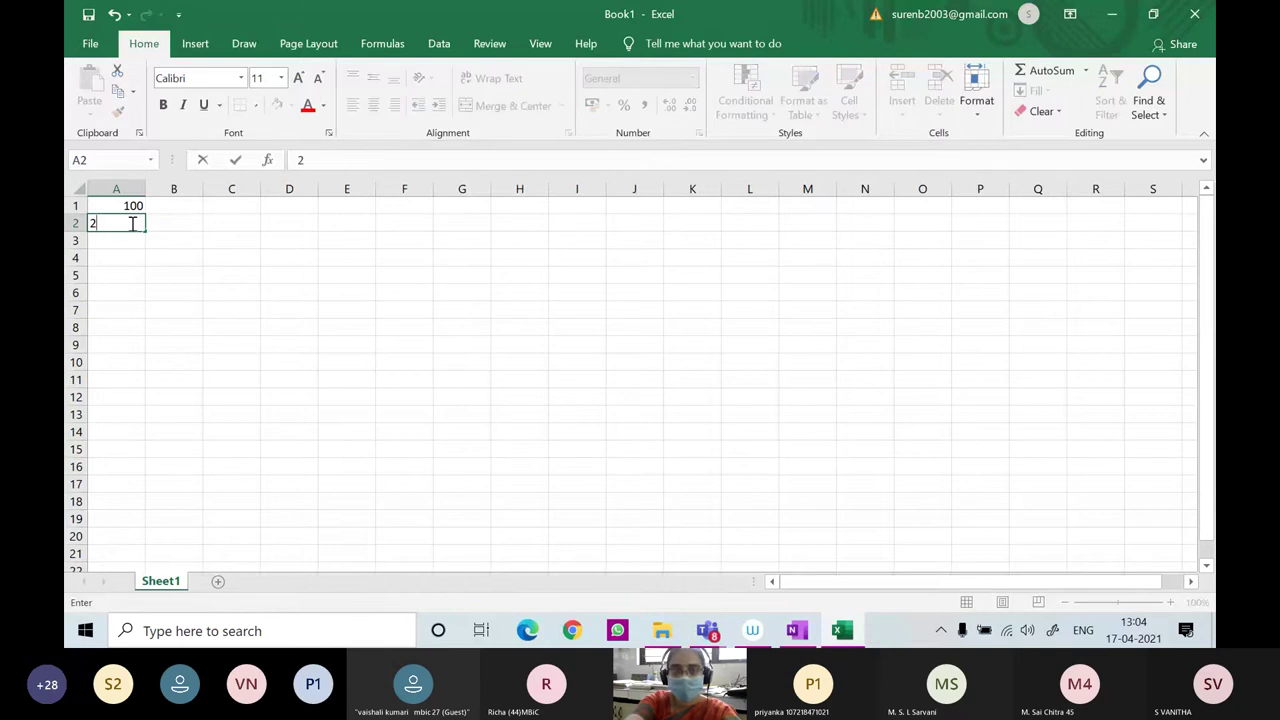
type("00")
key("Return")
type("300")
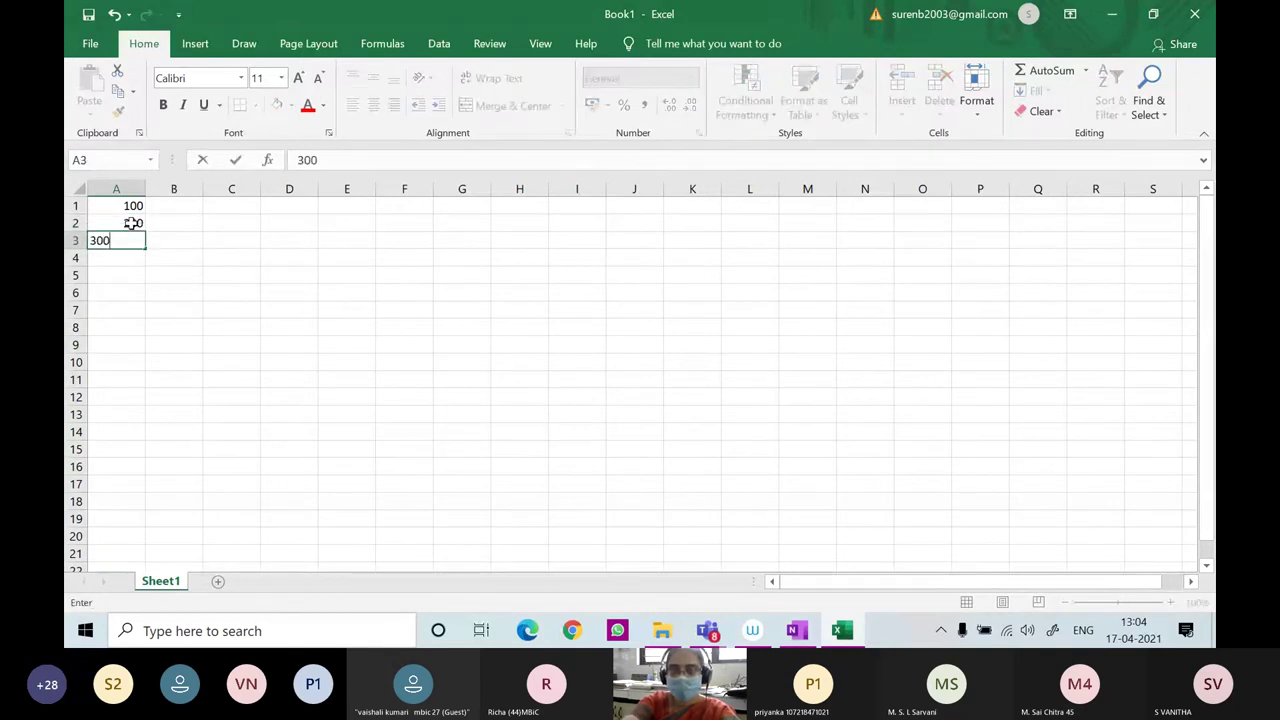
key("Return")
type("400")
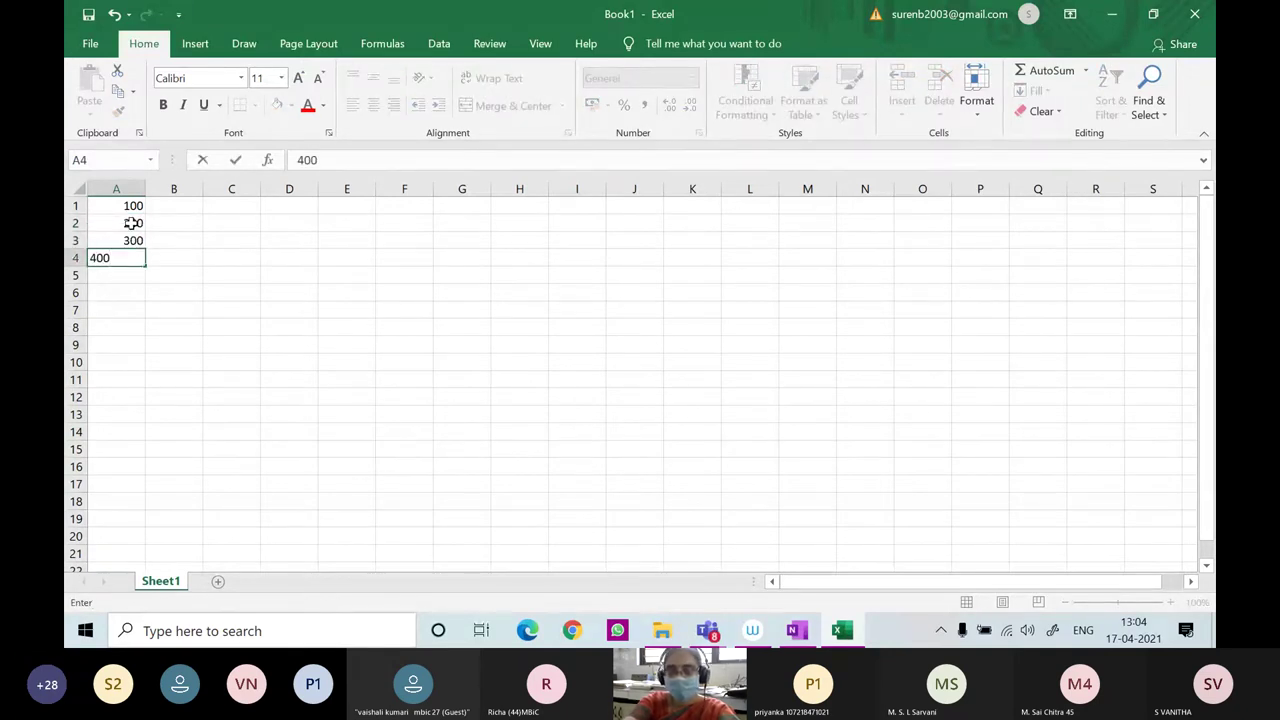
key("Return")
type("500")
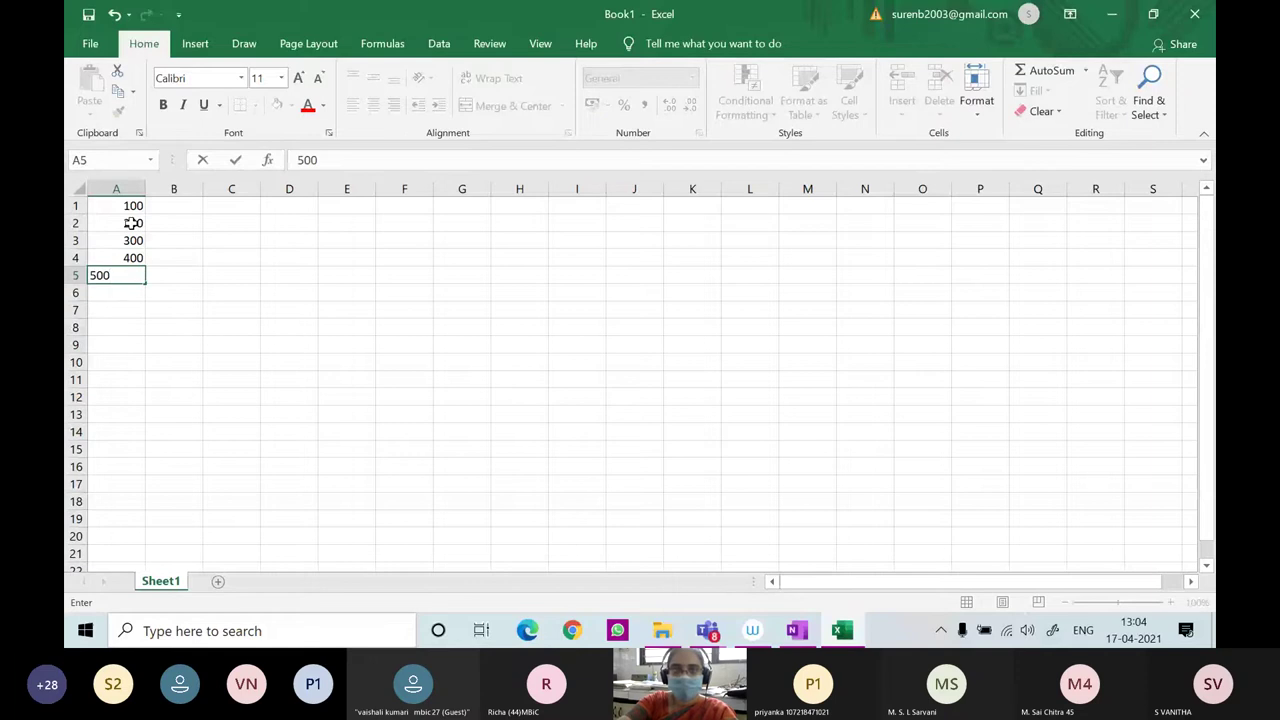
Enter the absorbance values 0.04, 0.08, 0.11, 0.14 and 0.16 in cells B1 to B5.
left_click(178, 203)
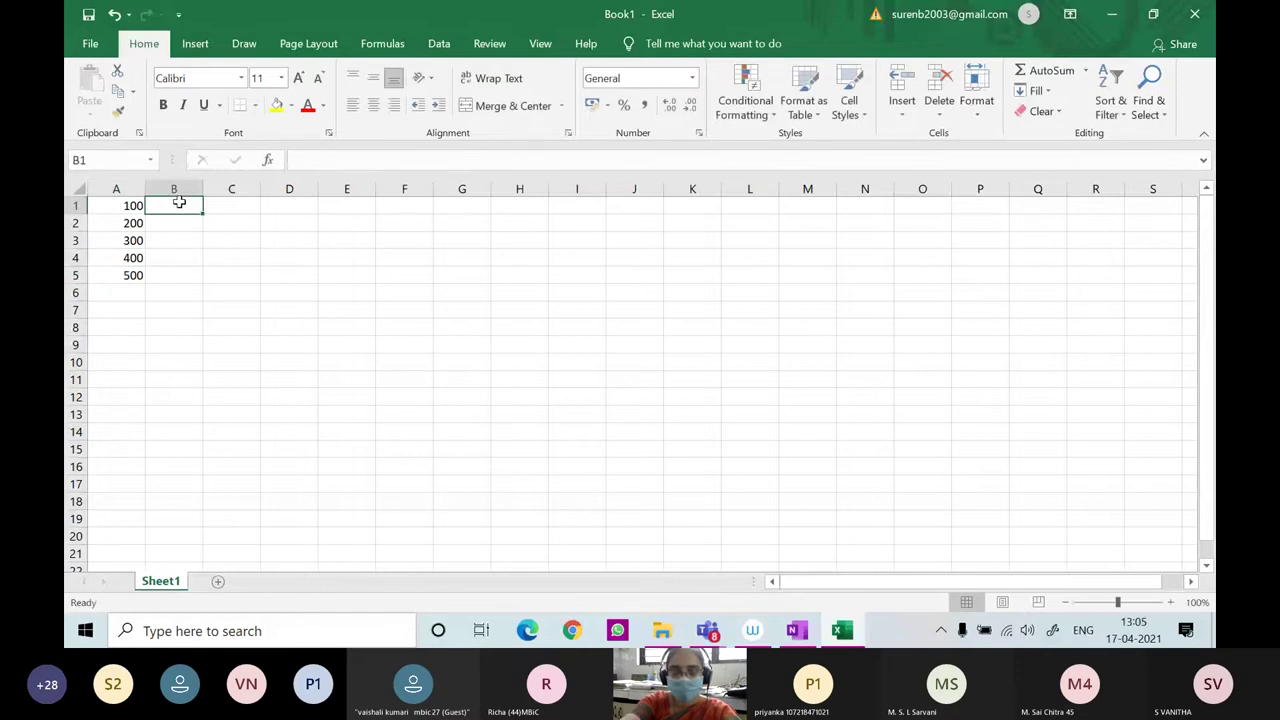
type("0.0")
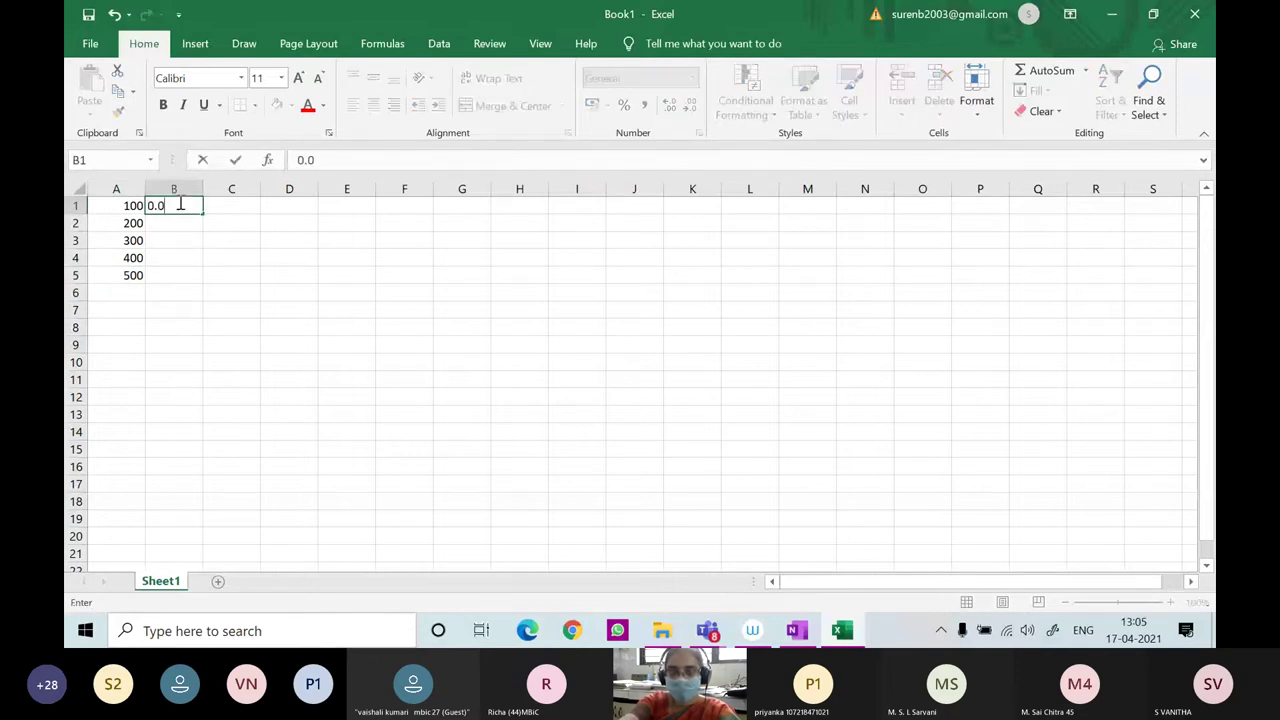
type("4")
key("Return")
type("0.0")
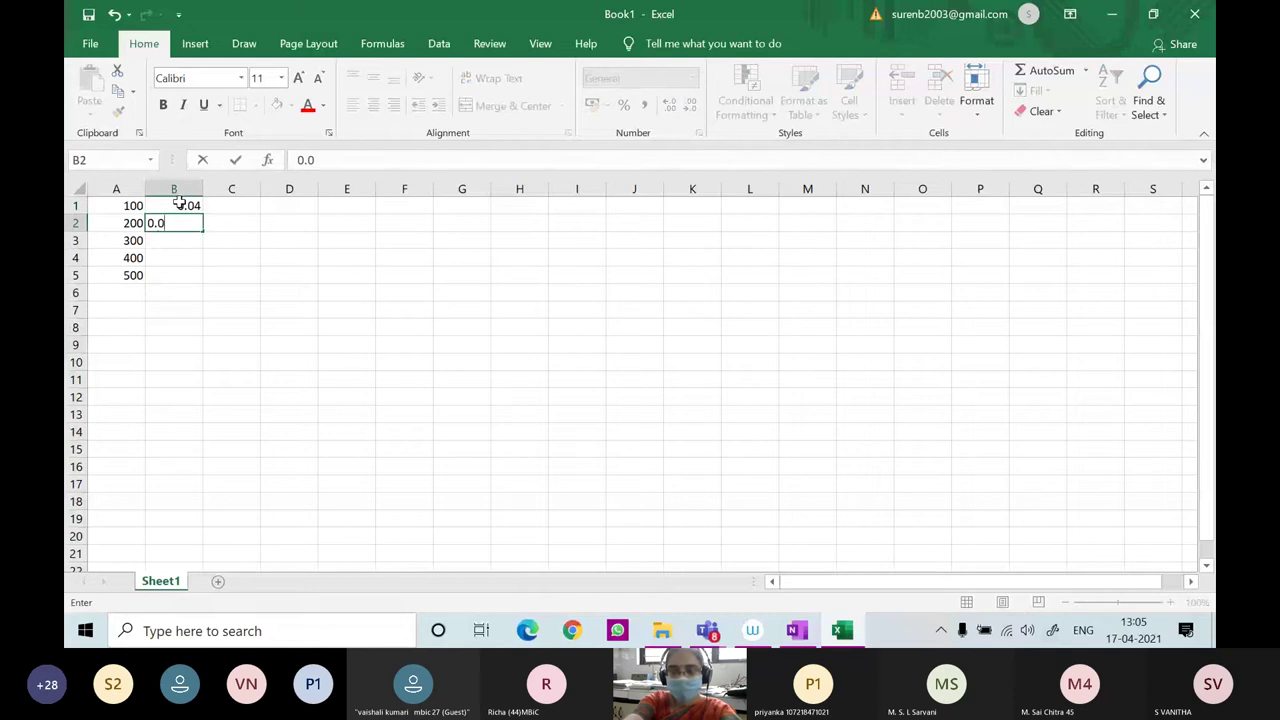
type("8")
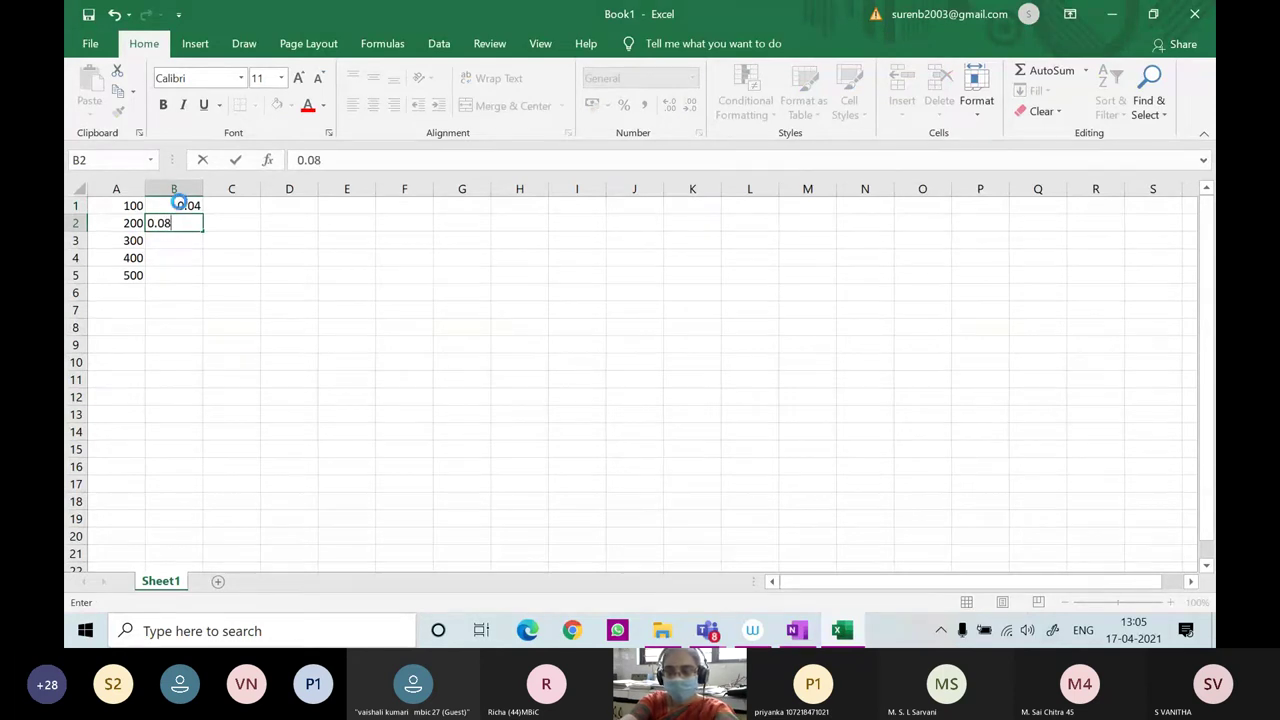
key("Return")
type("0.11")
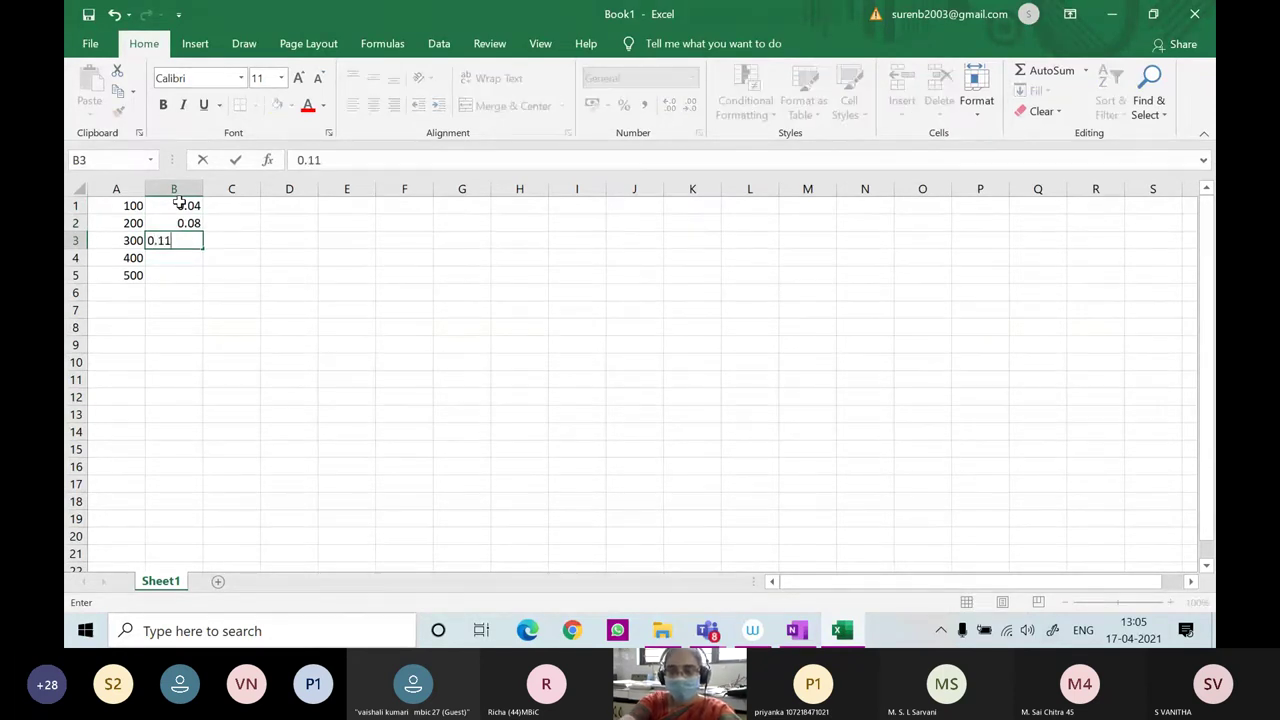
key("Return")
type("0.1")
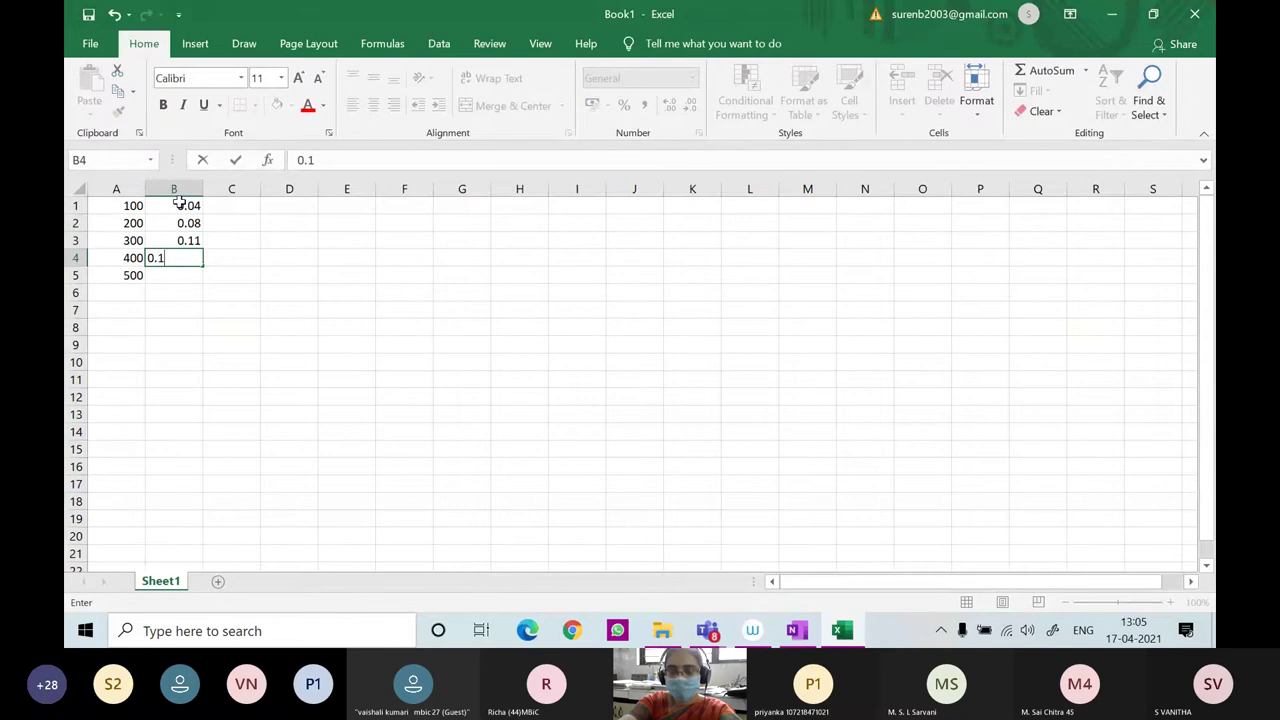
type("4")
key("Return")
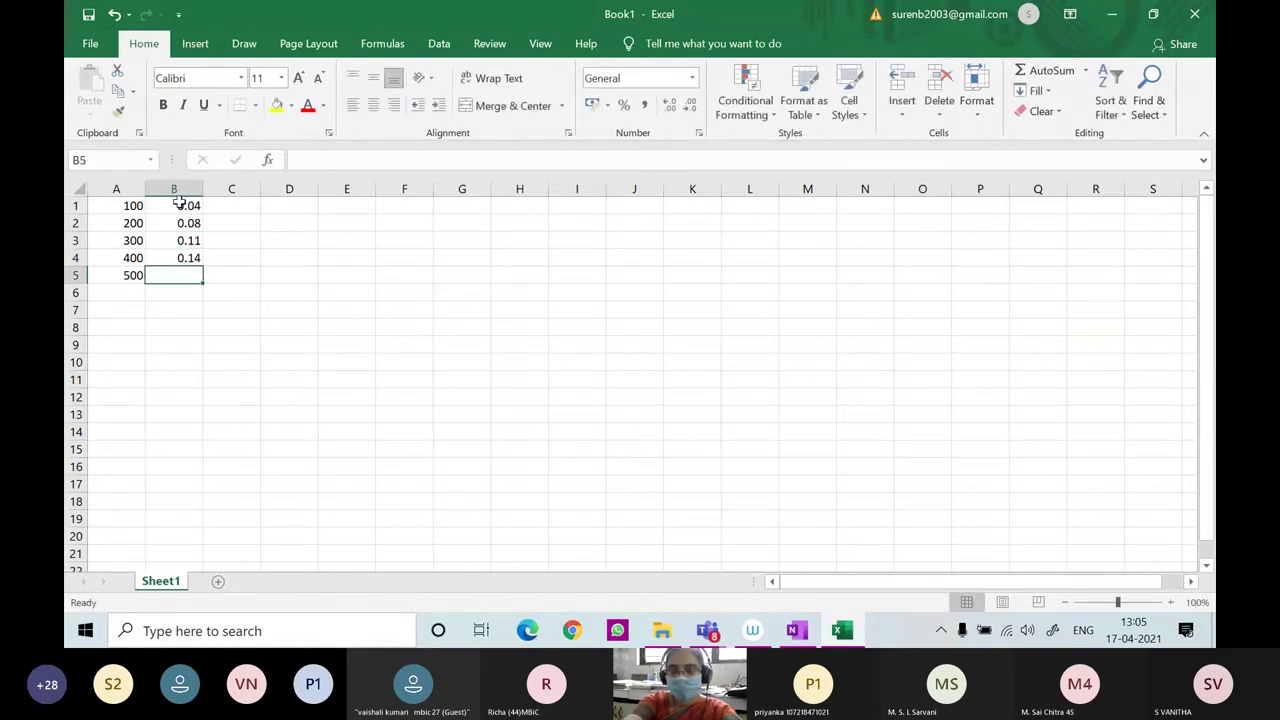
type("0.16")
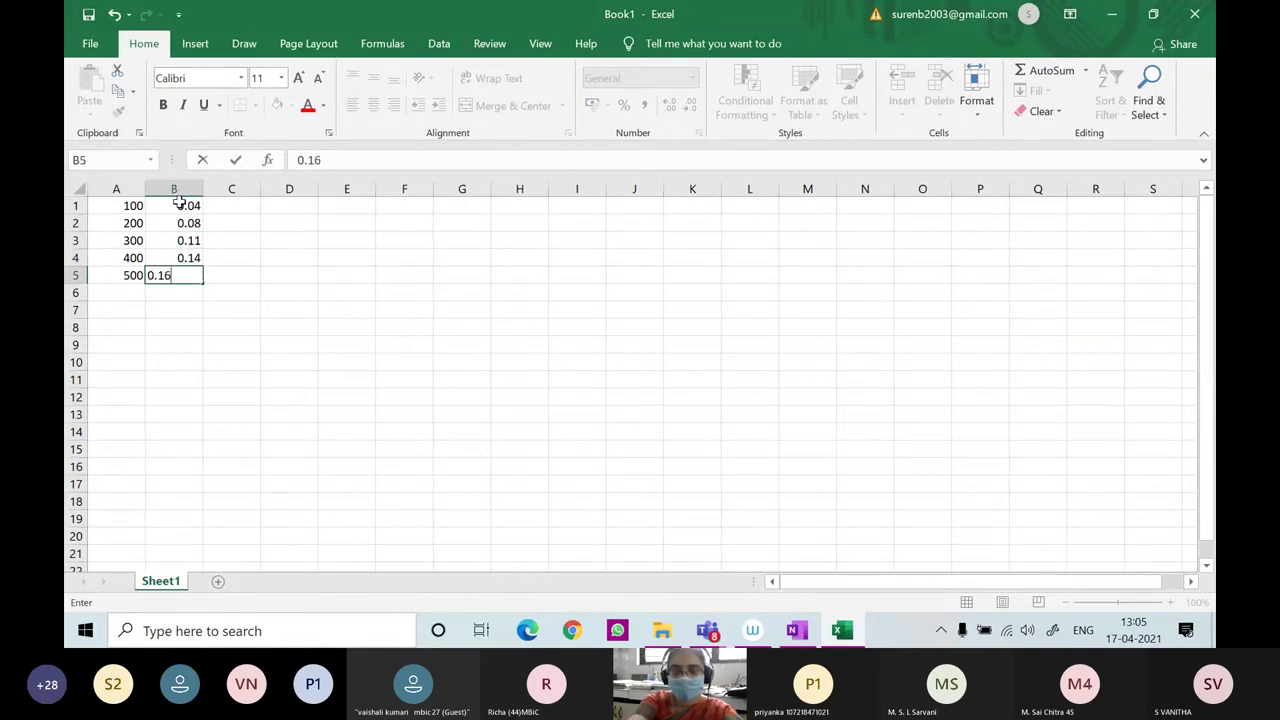
left_click(367, 222)
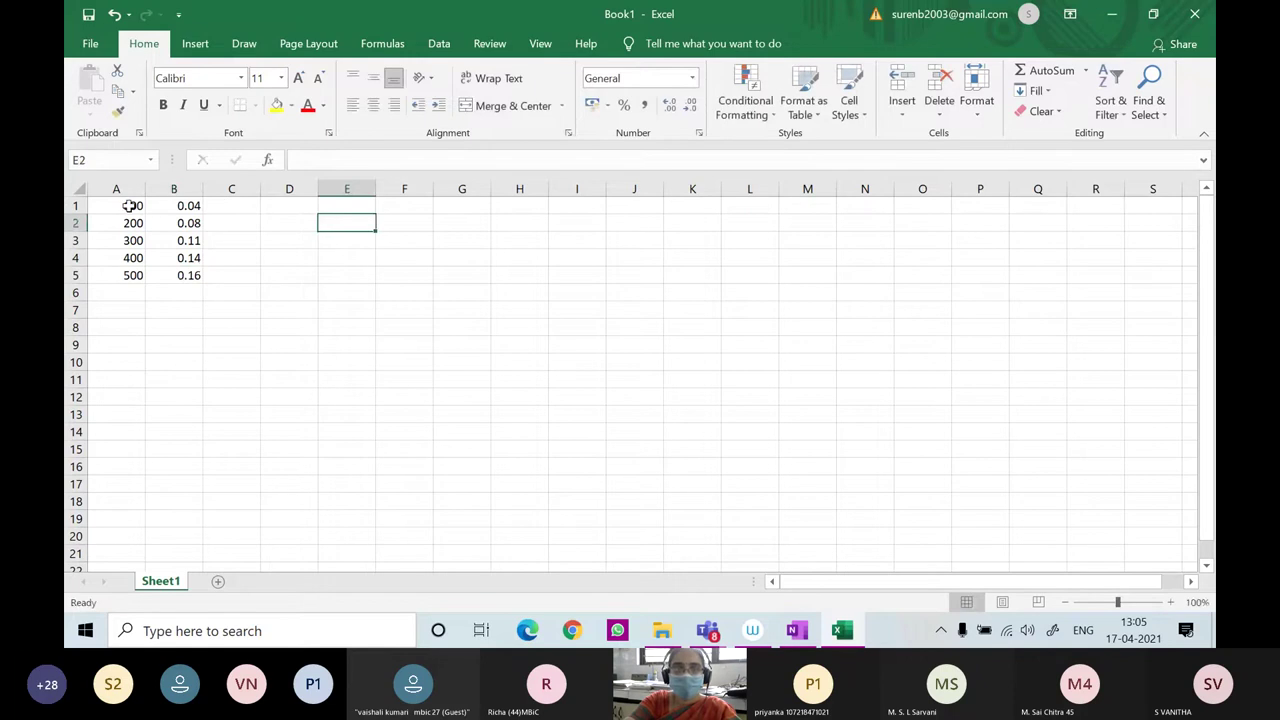
Insert a markers-only scatter chart from the concentration and absorbance data in A1:B5.
left_click_drag(123, 206, 193, 275)
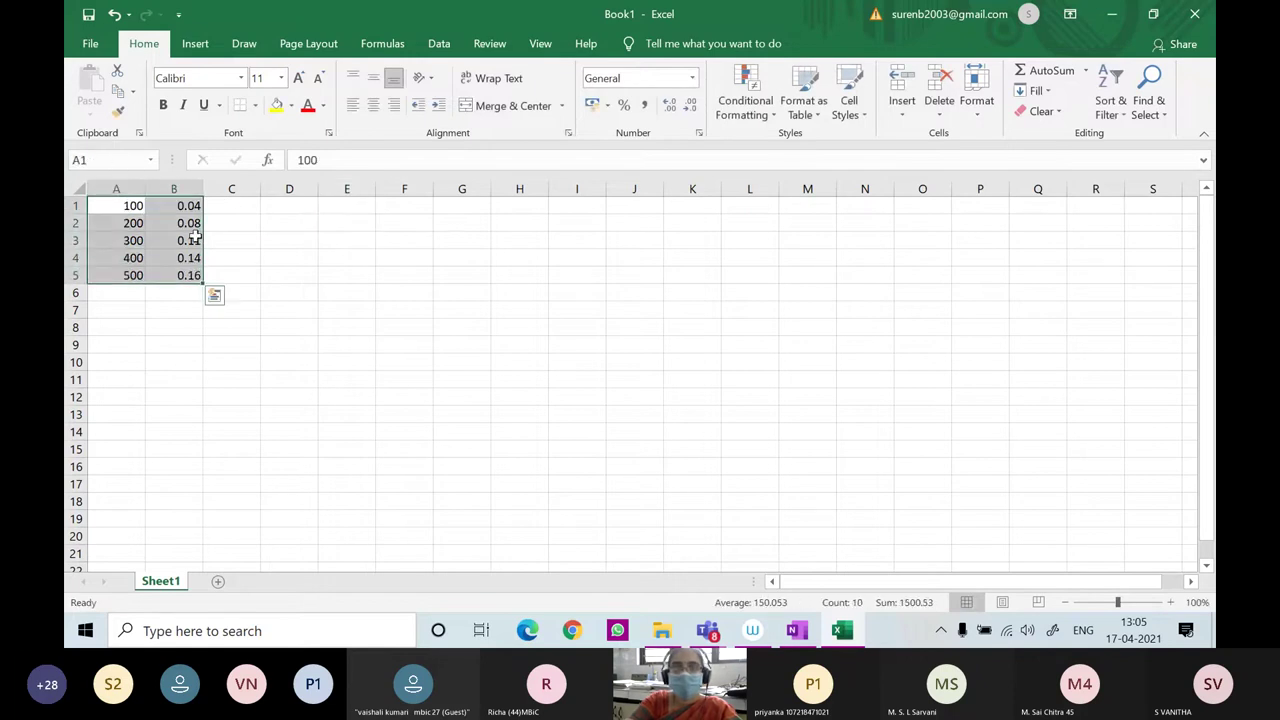
left_click(197, 46)
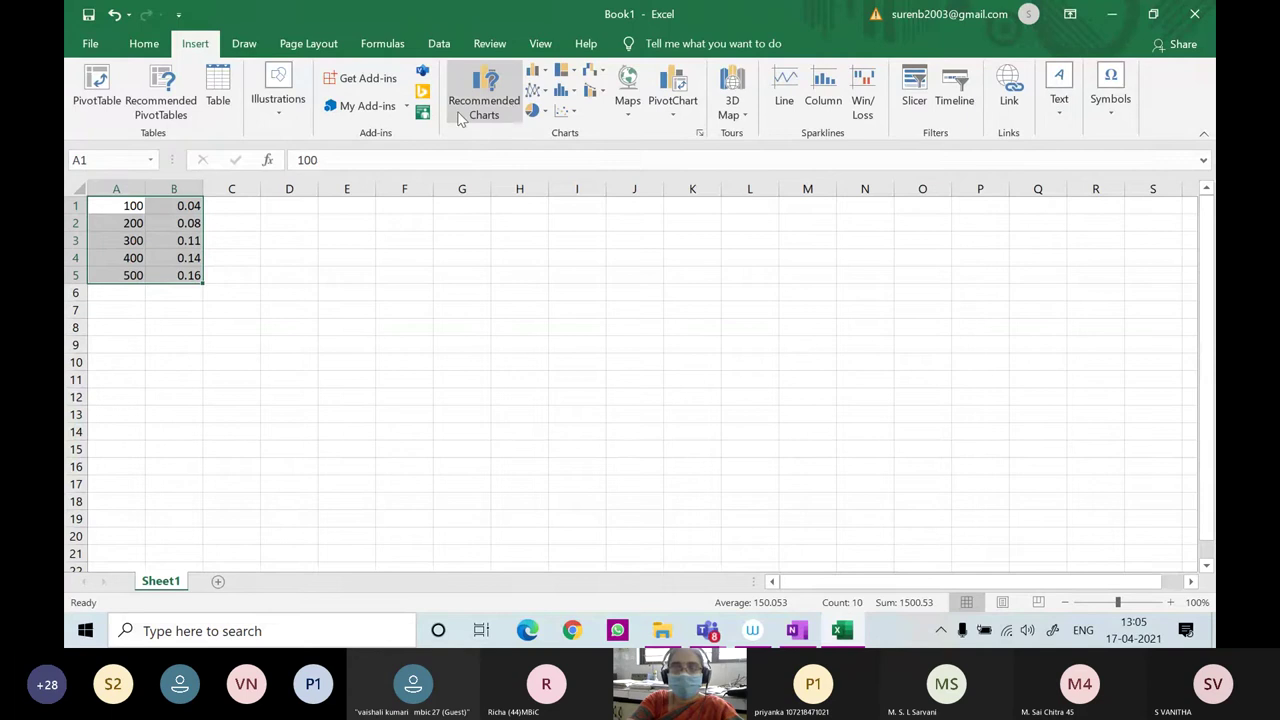
left_click(535, 92)
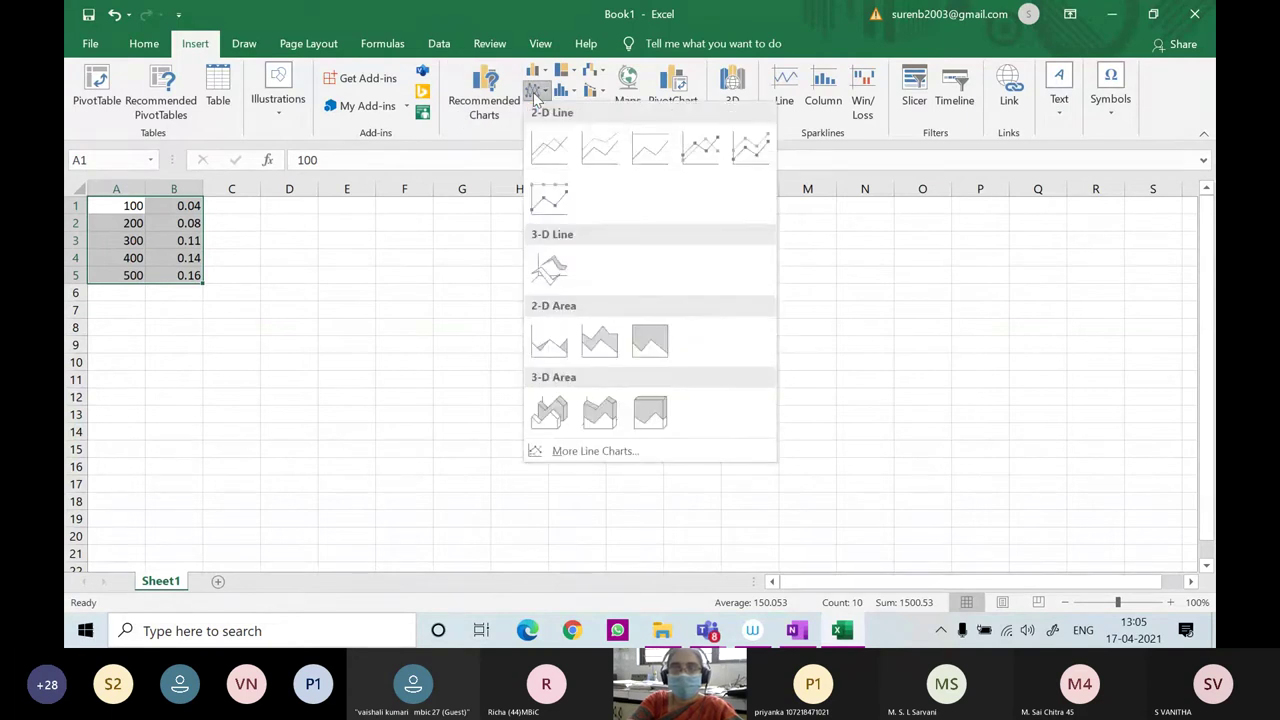
left_click(468, 266)
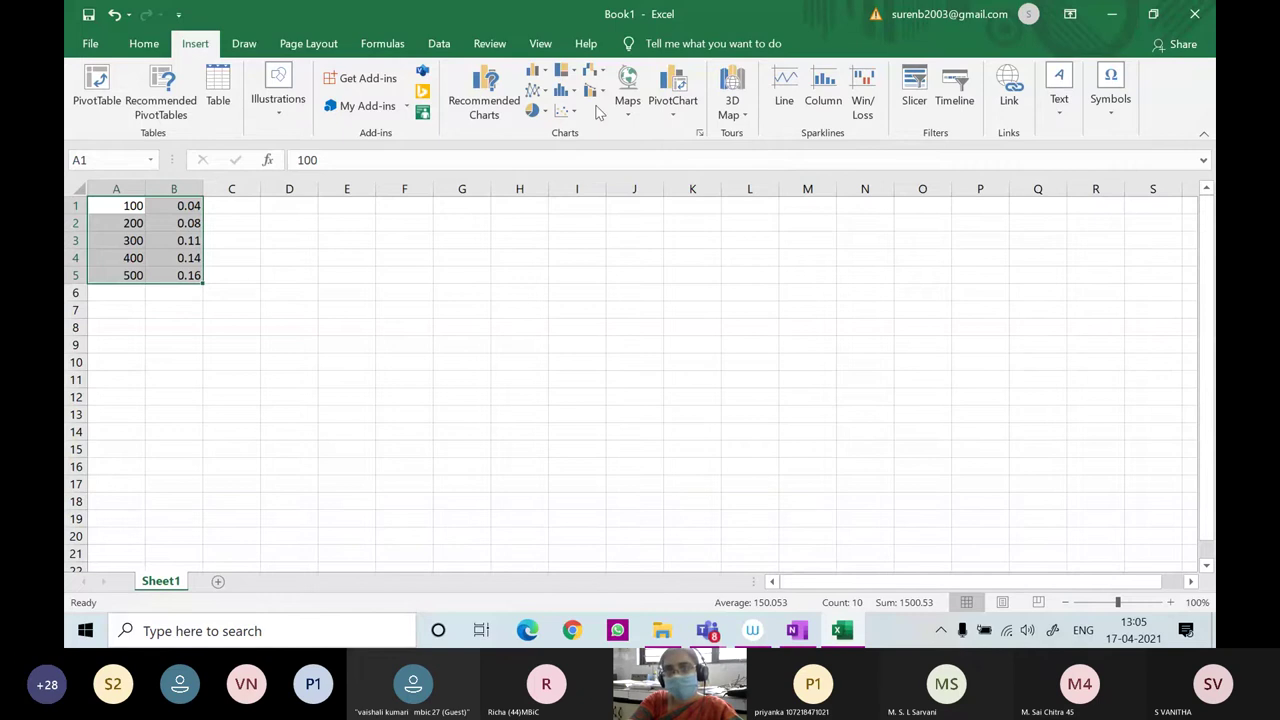
left_click(563, 111)
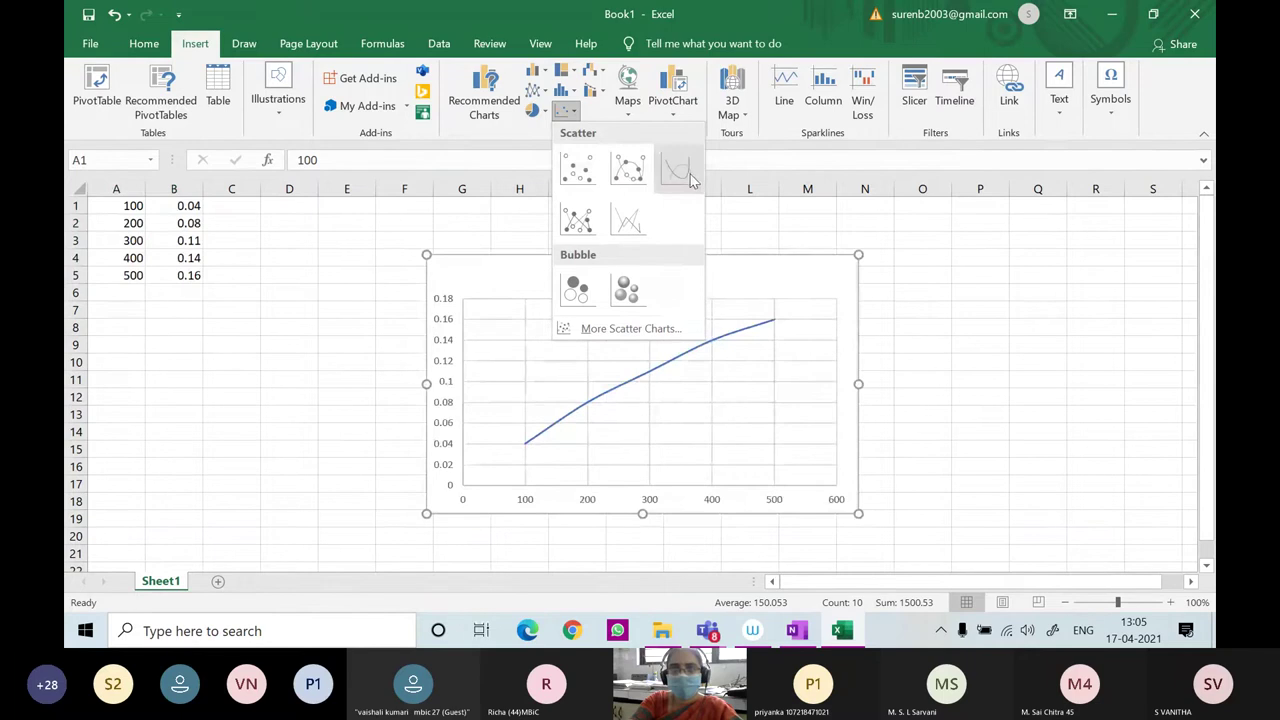
left_click(577, 170)
left_click(980, 483)
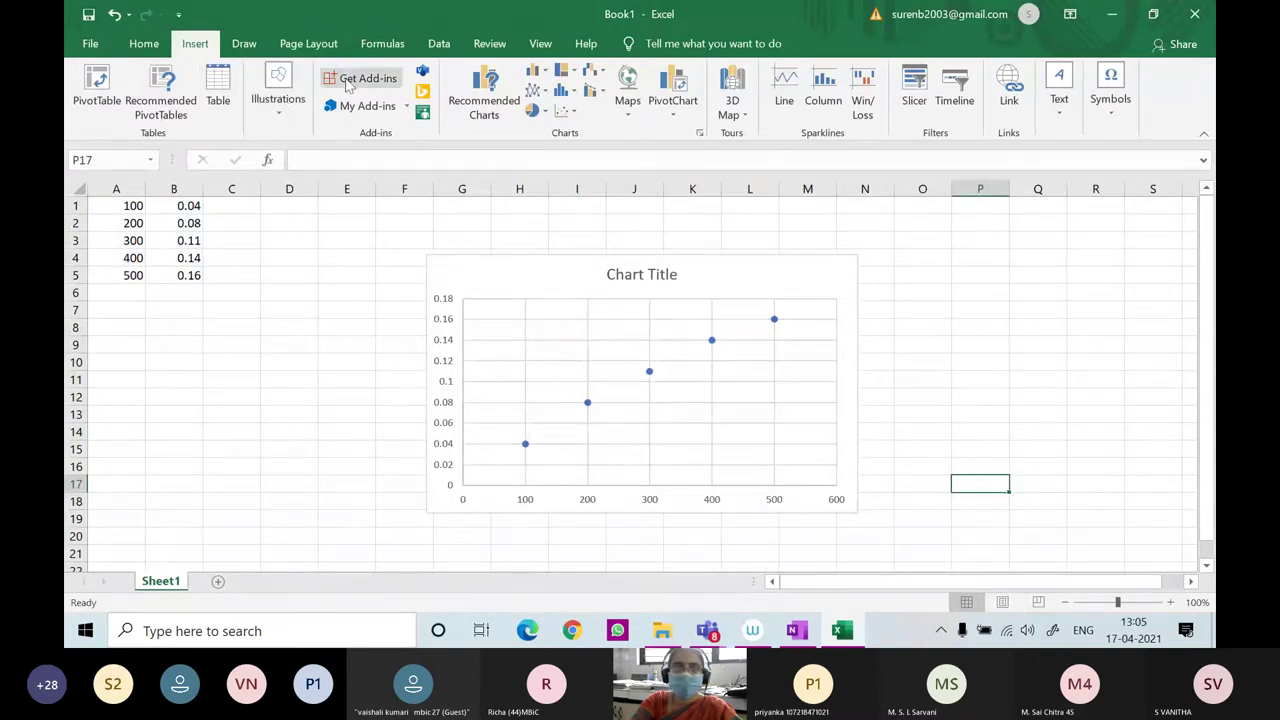
left_click(144, 46)
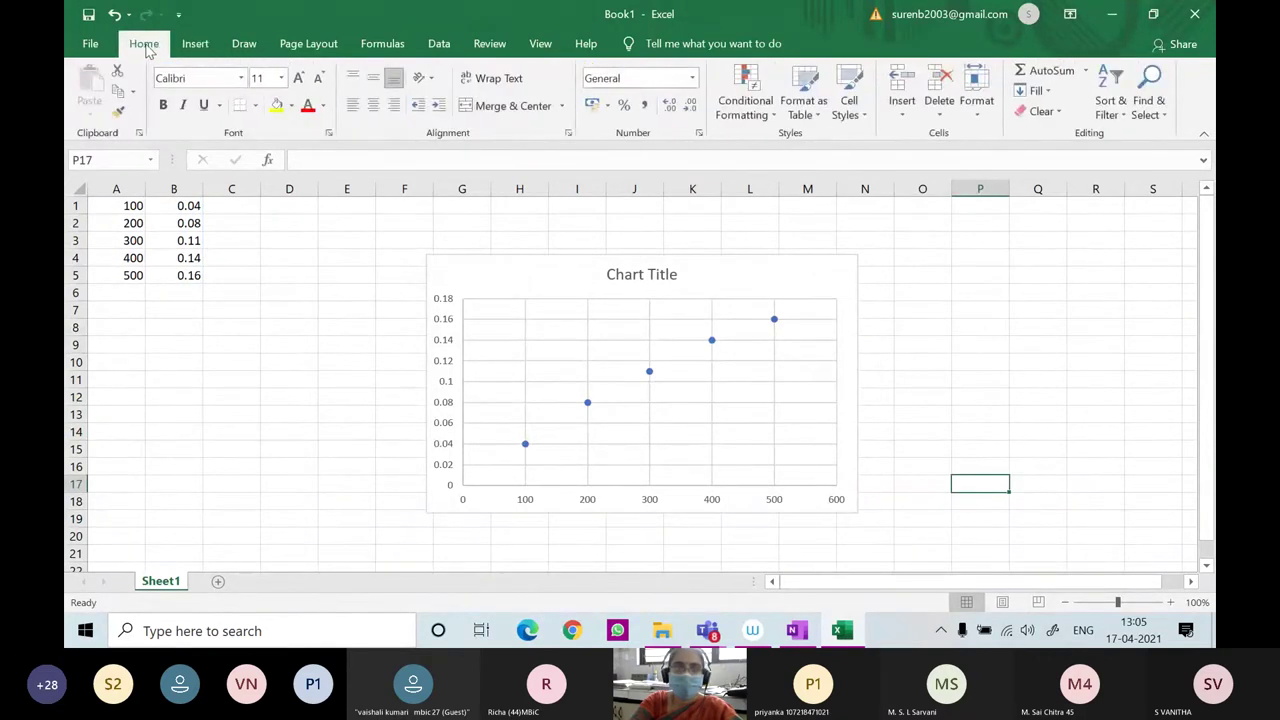
left_click(195, 46)
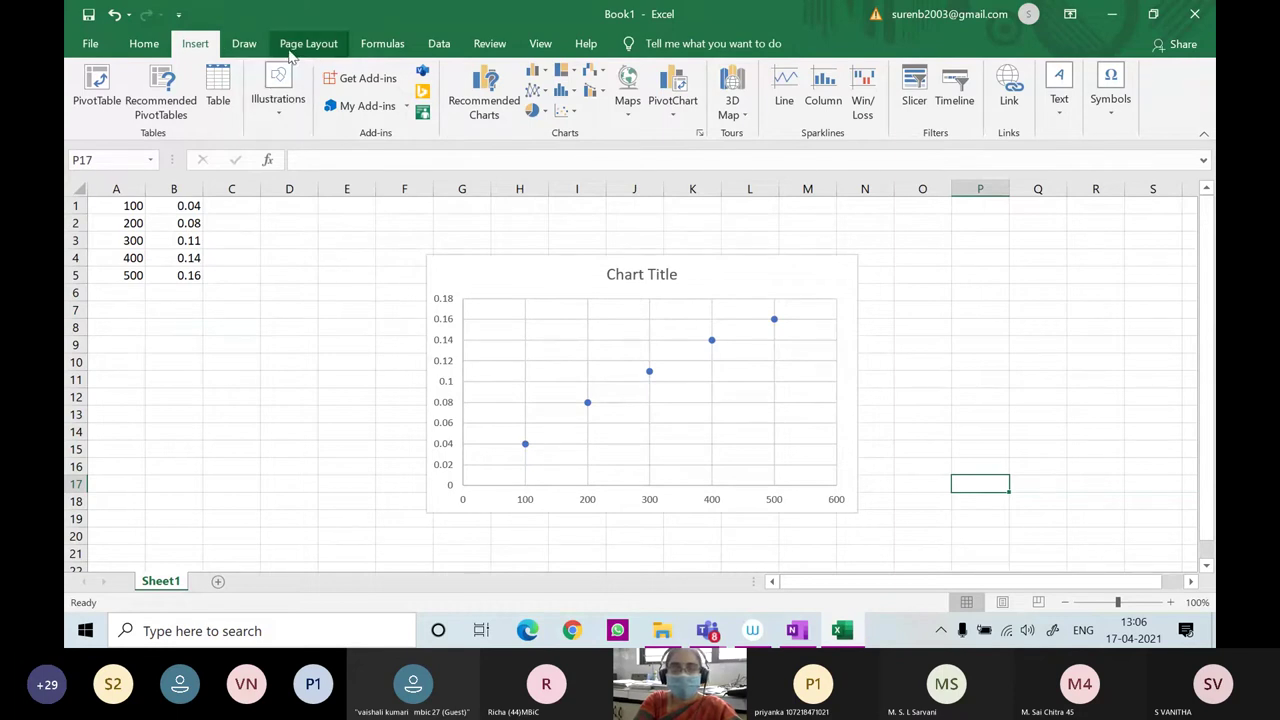
left_click(155, 48)
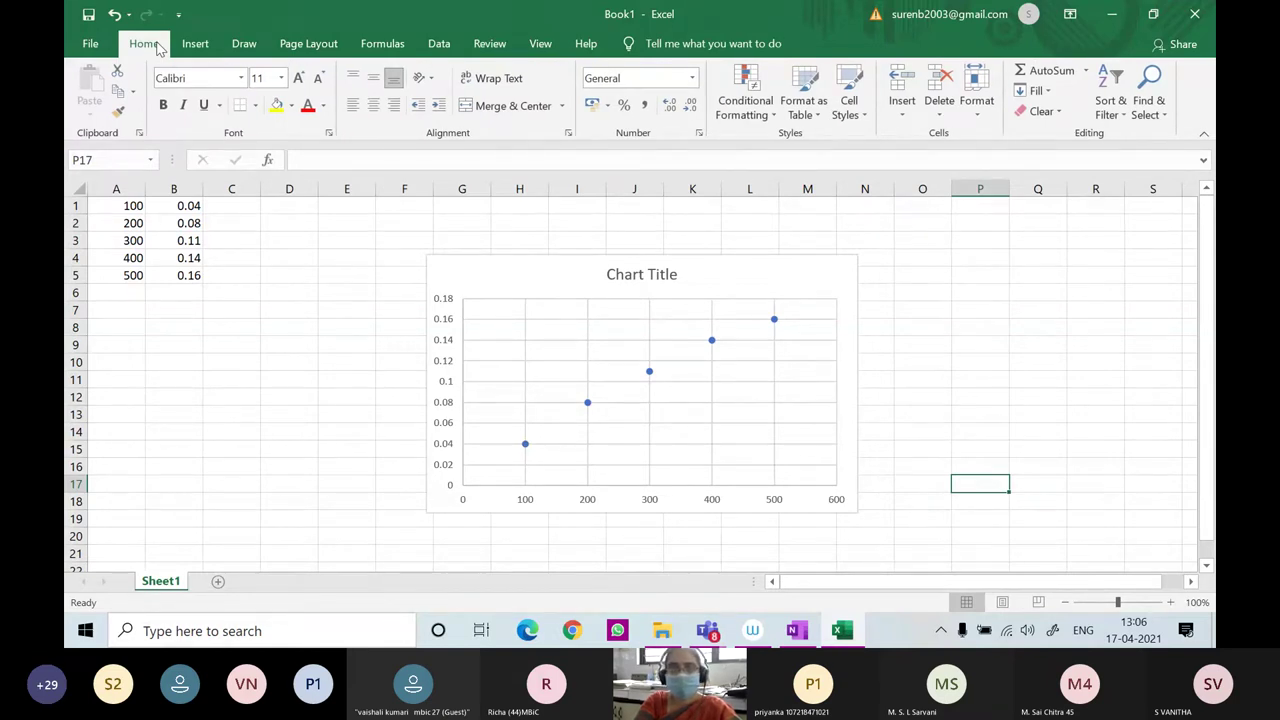
left_click(197, 47)
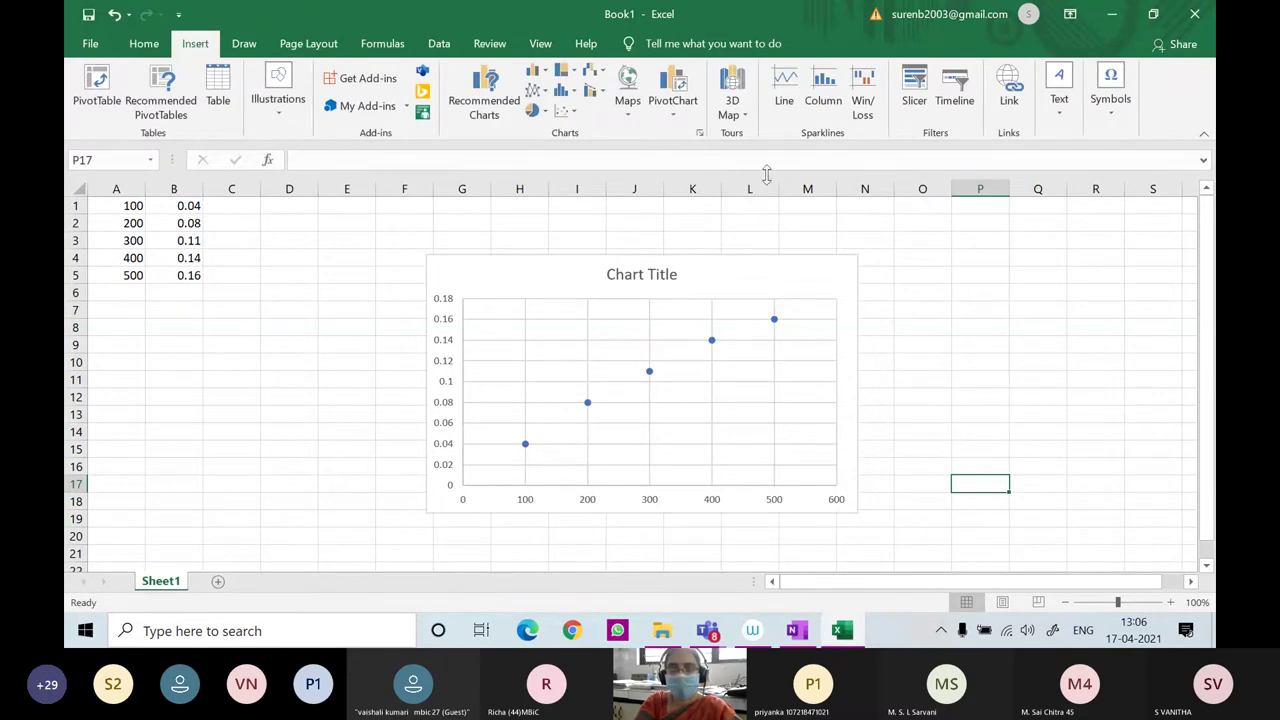
left_click(785, 110)
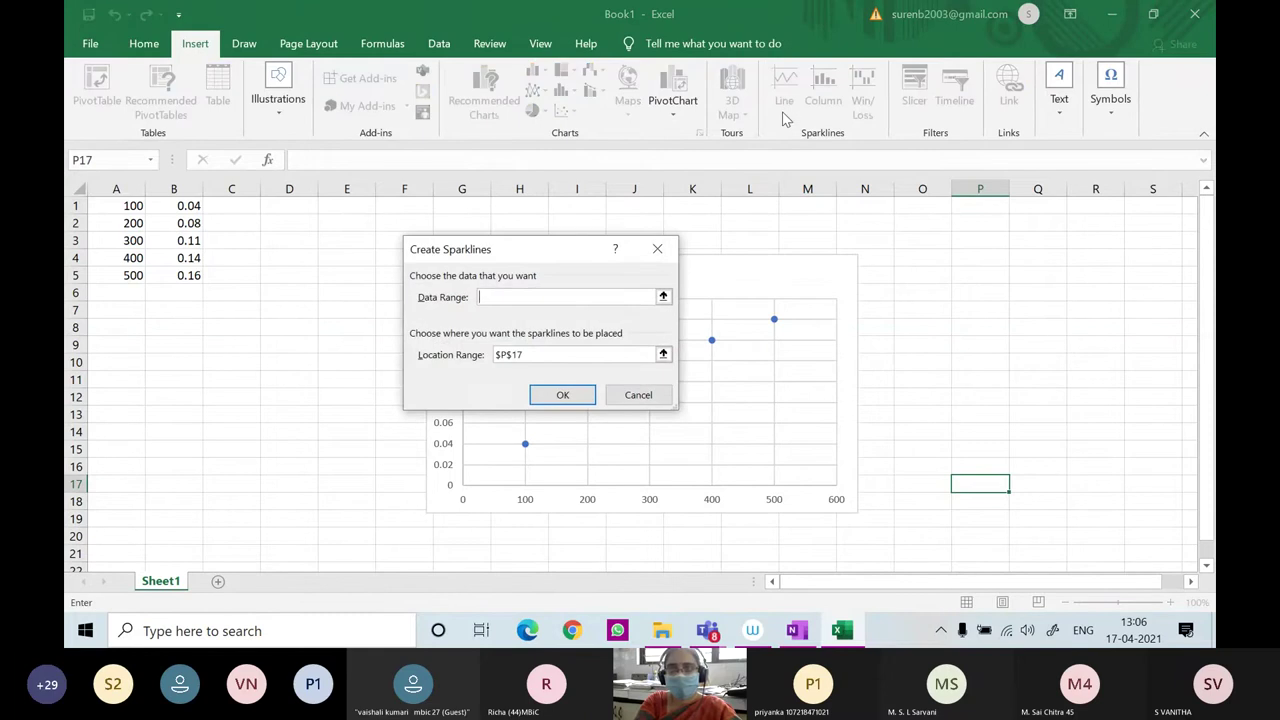
left_click(644, 398)
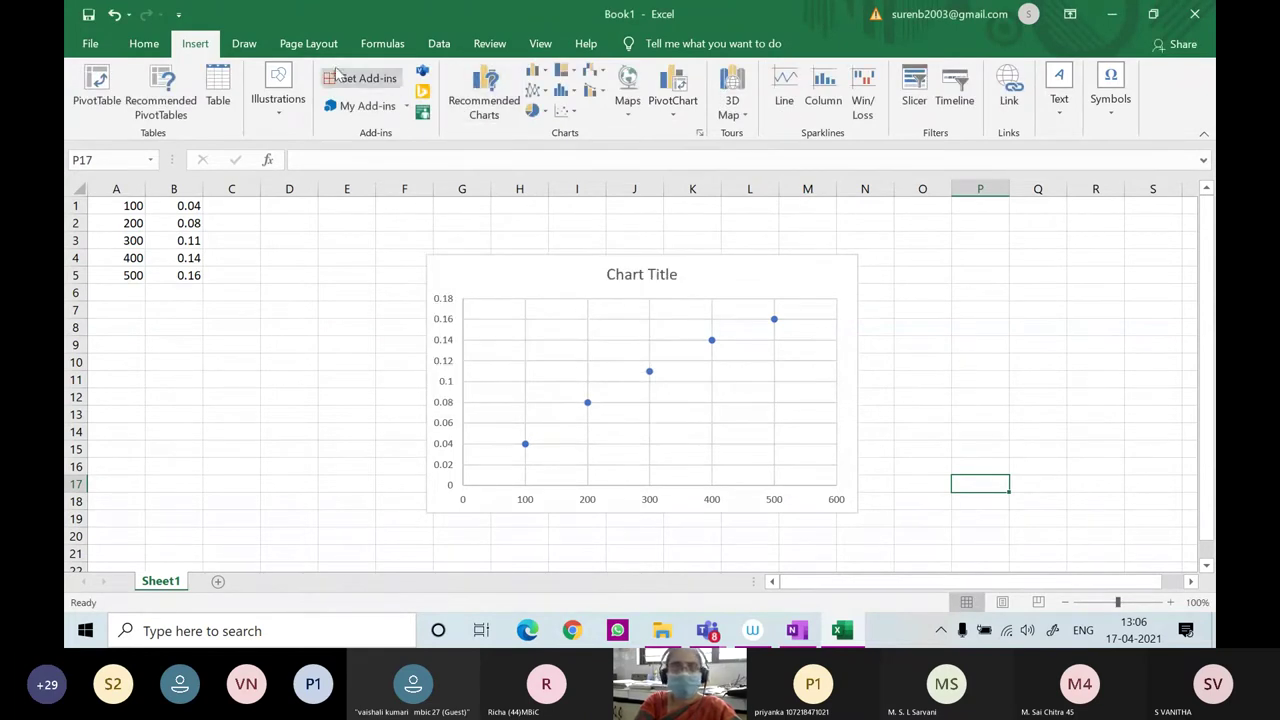
Try drawing a red freehand pen line from the scatter chart's origin along the plotted points, and undo the stroke.
left_click(250, 47)
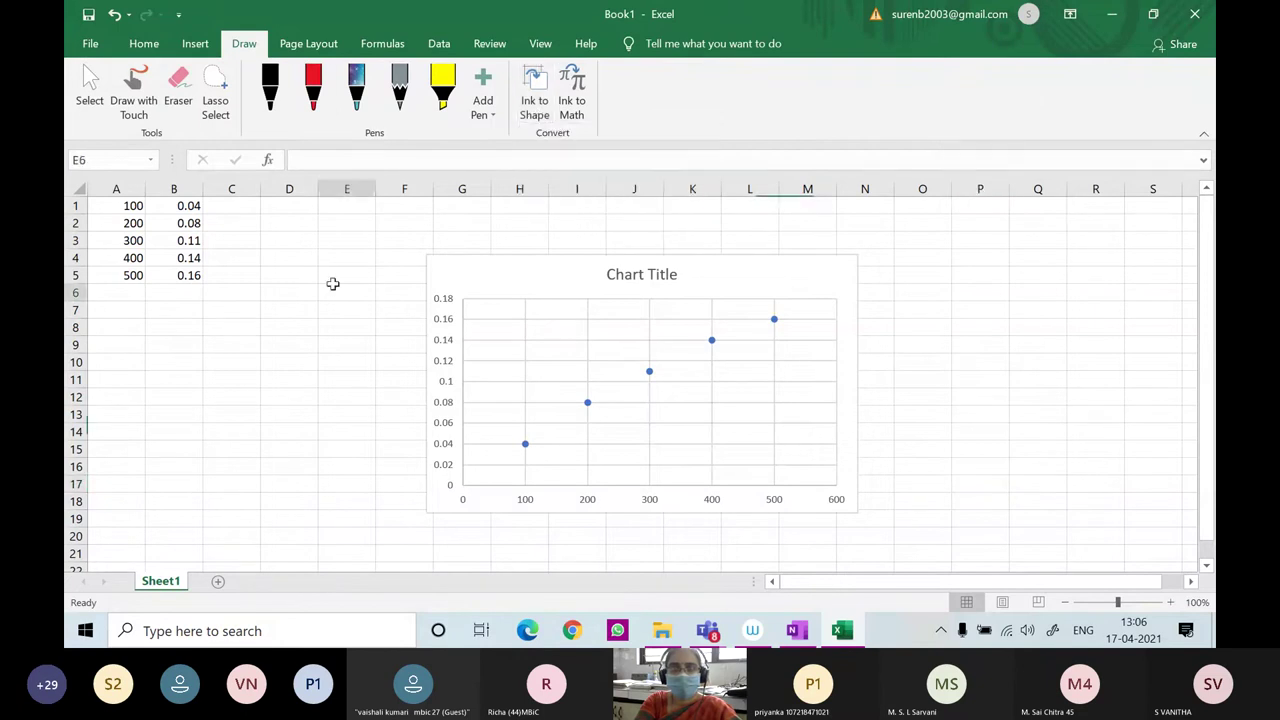
left_click(336, 290)
left_click(313, 92)
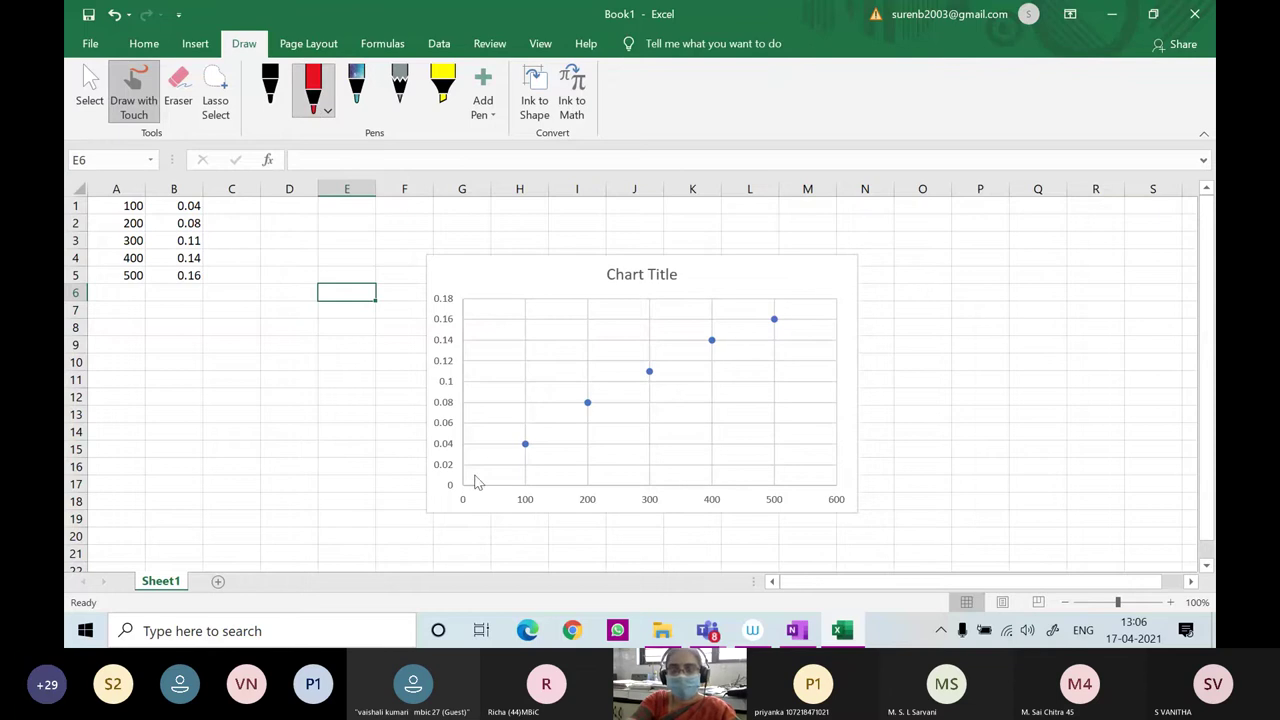
mouse_move(523, 445)
left_mouse_down()
mouse_move(645, 352)
mouse_move(667, 351)
left_mouse_up()
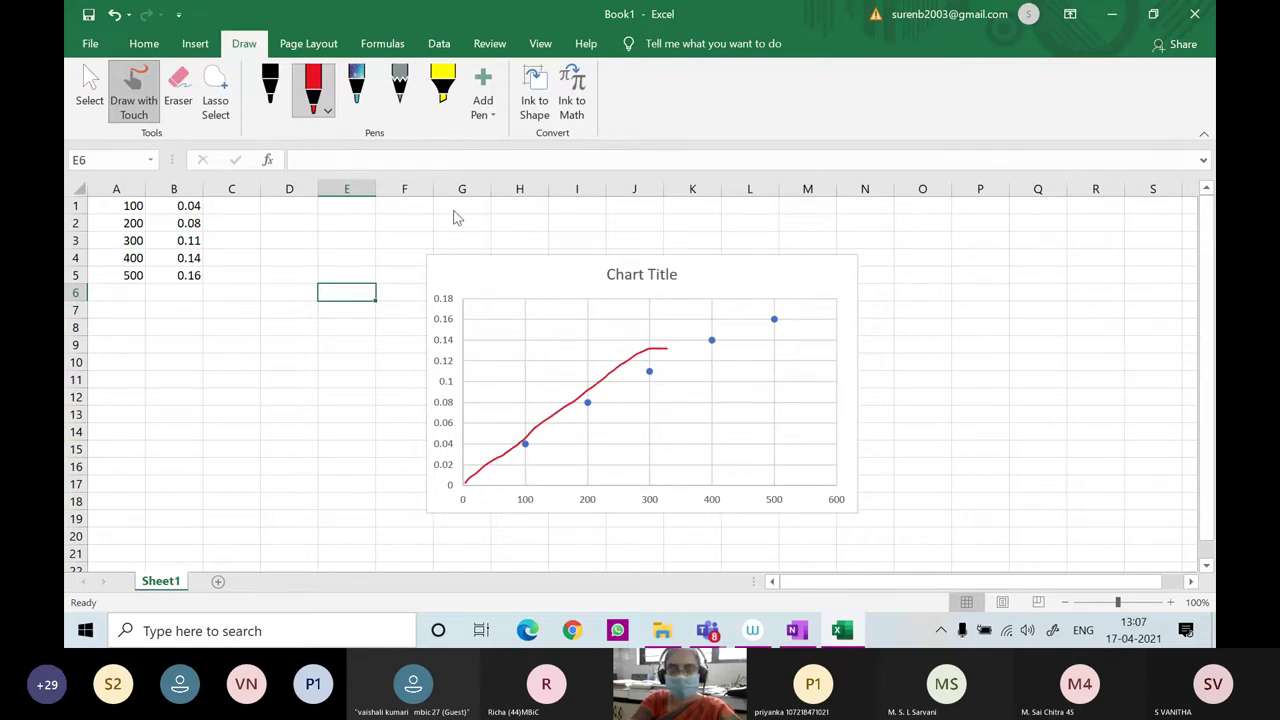
key("ctrl+z")
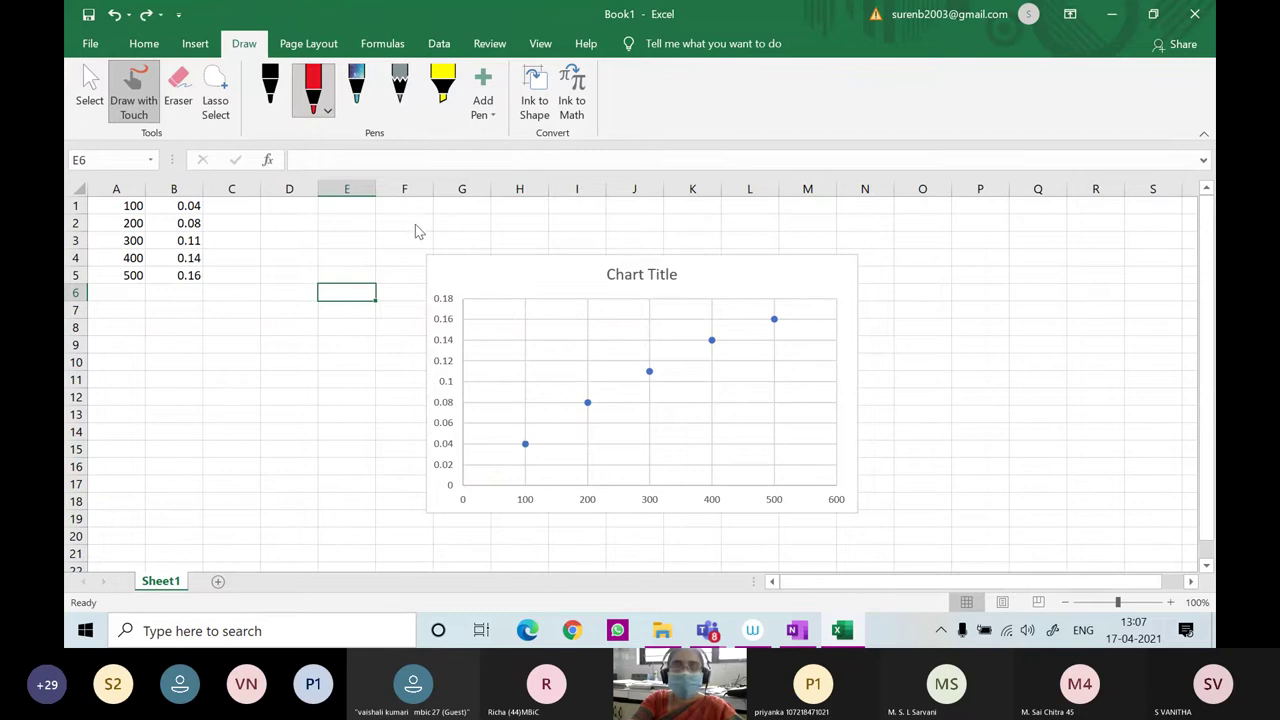
left_click(140, 46)
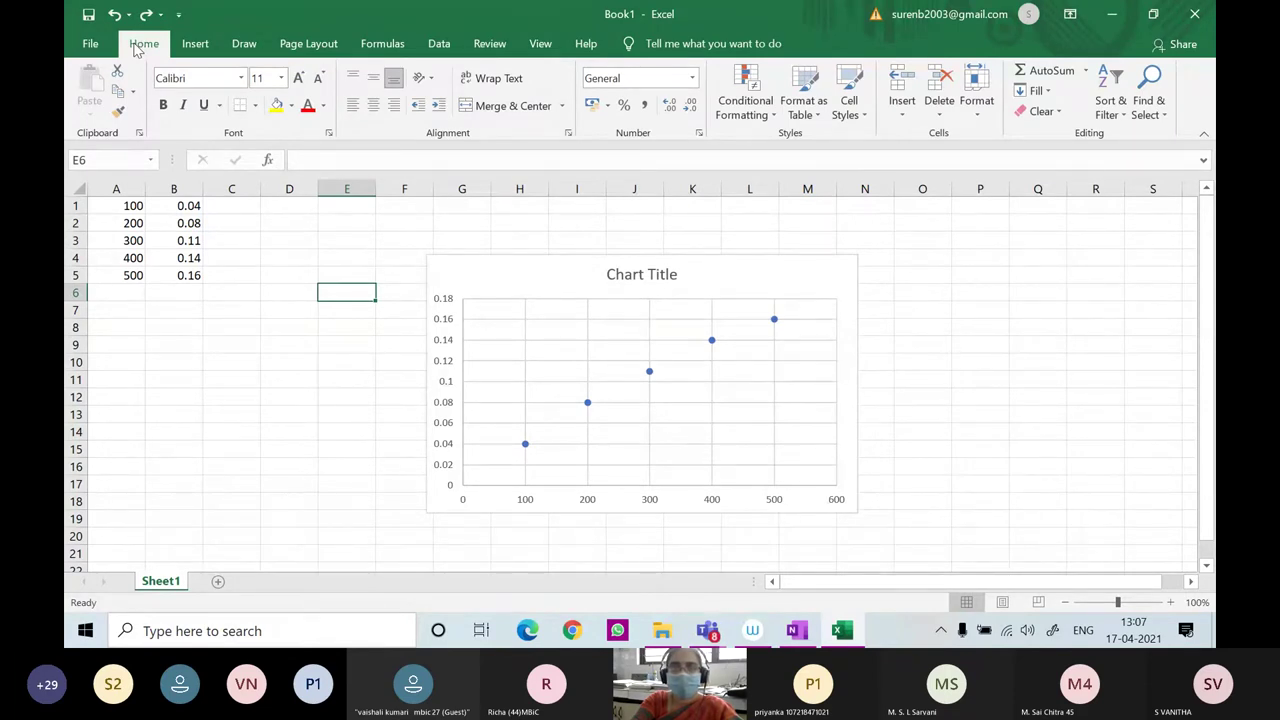
left_click(196, 47)
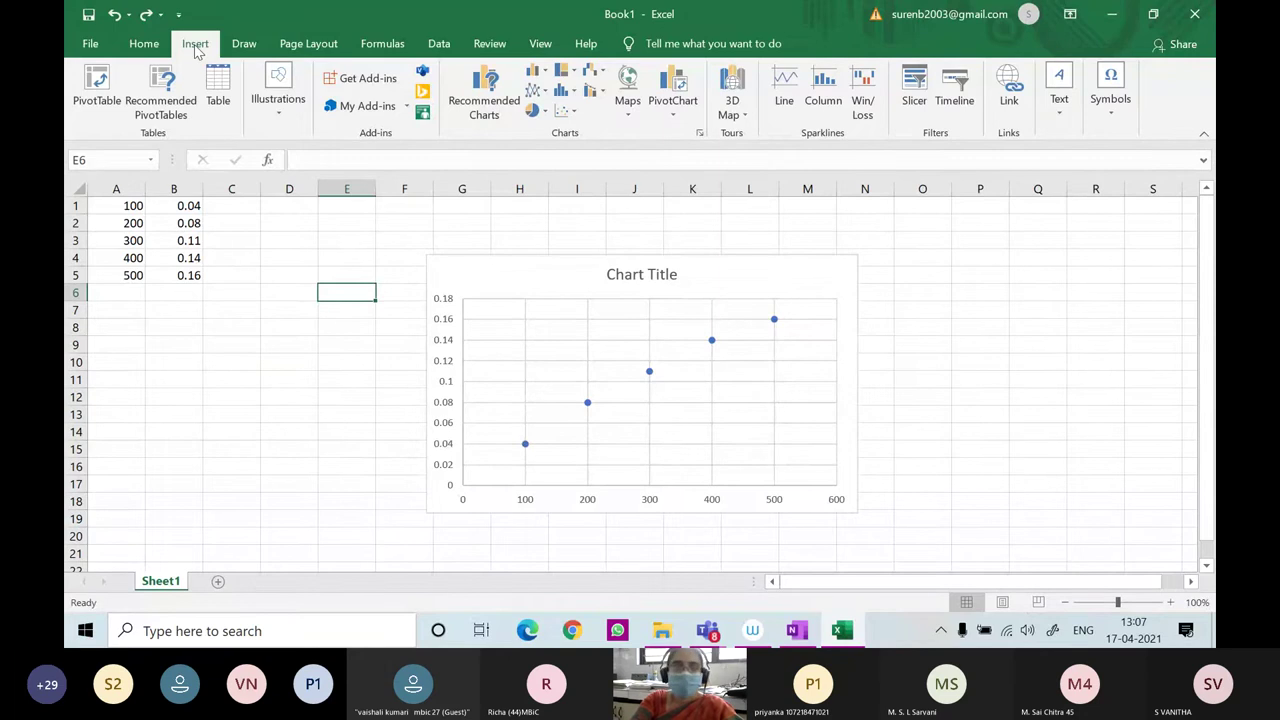
left_click(440, 45)
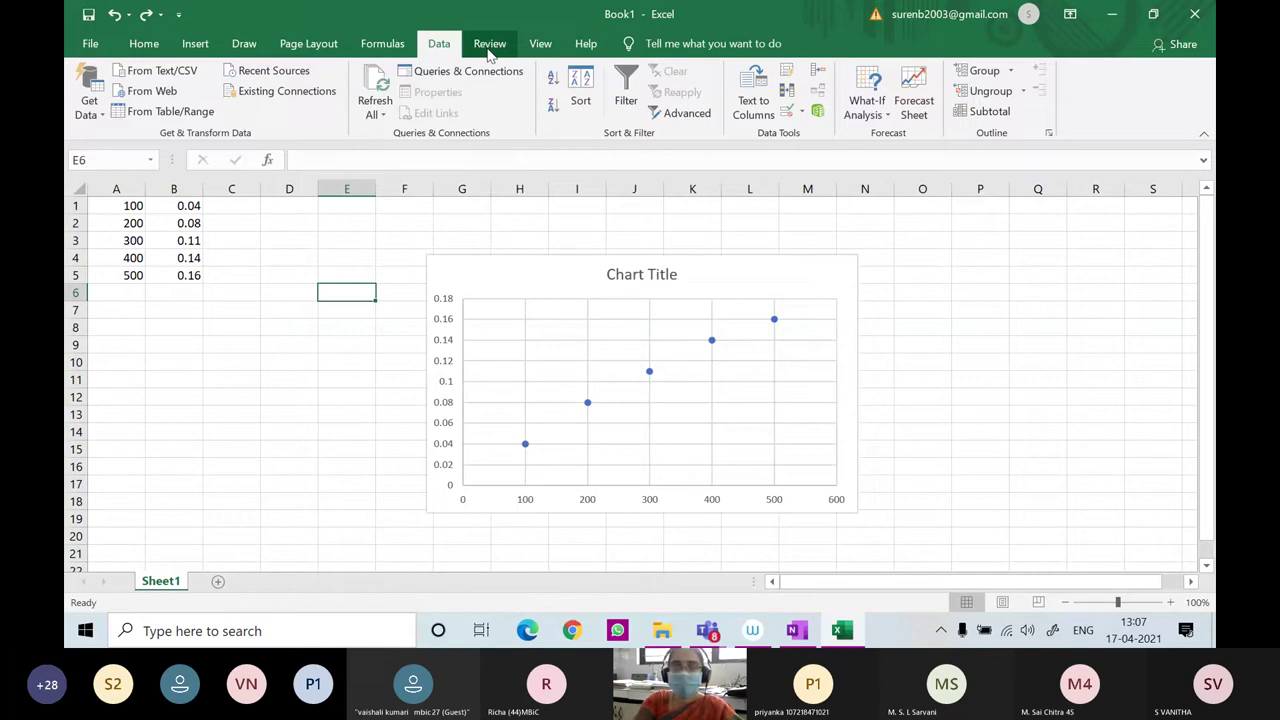
left_click(538, 46)
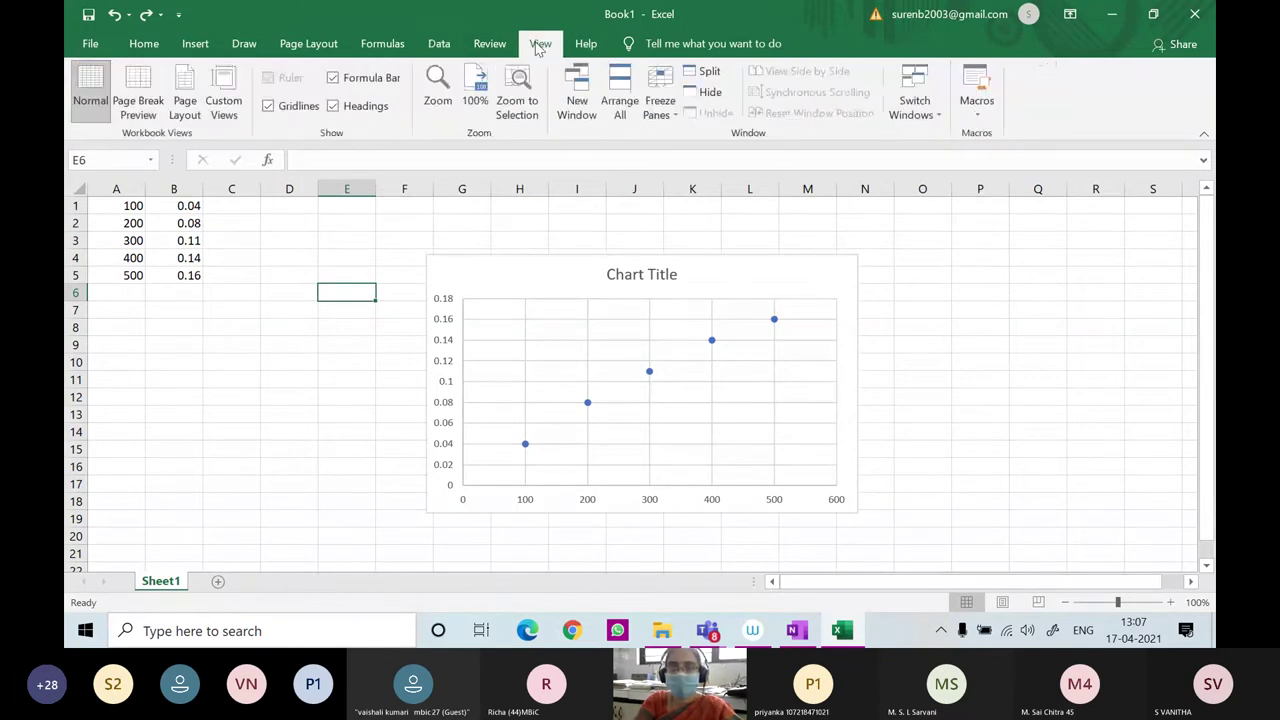
left_click(395, 47)
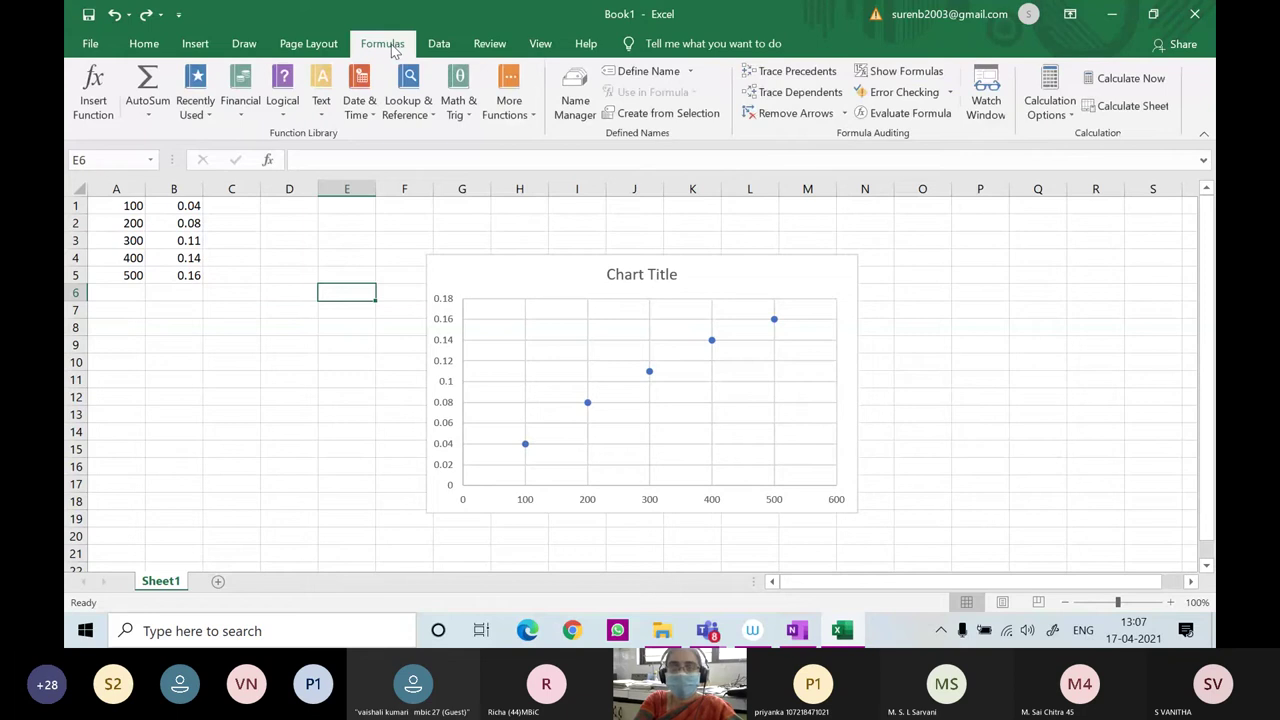
left_click(330, 52)
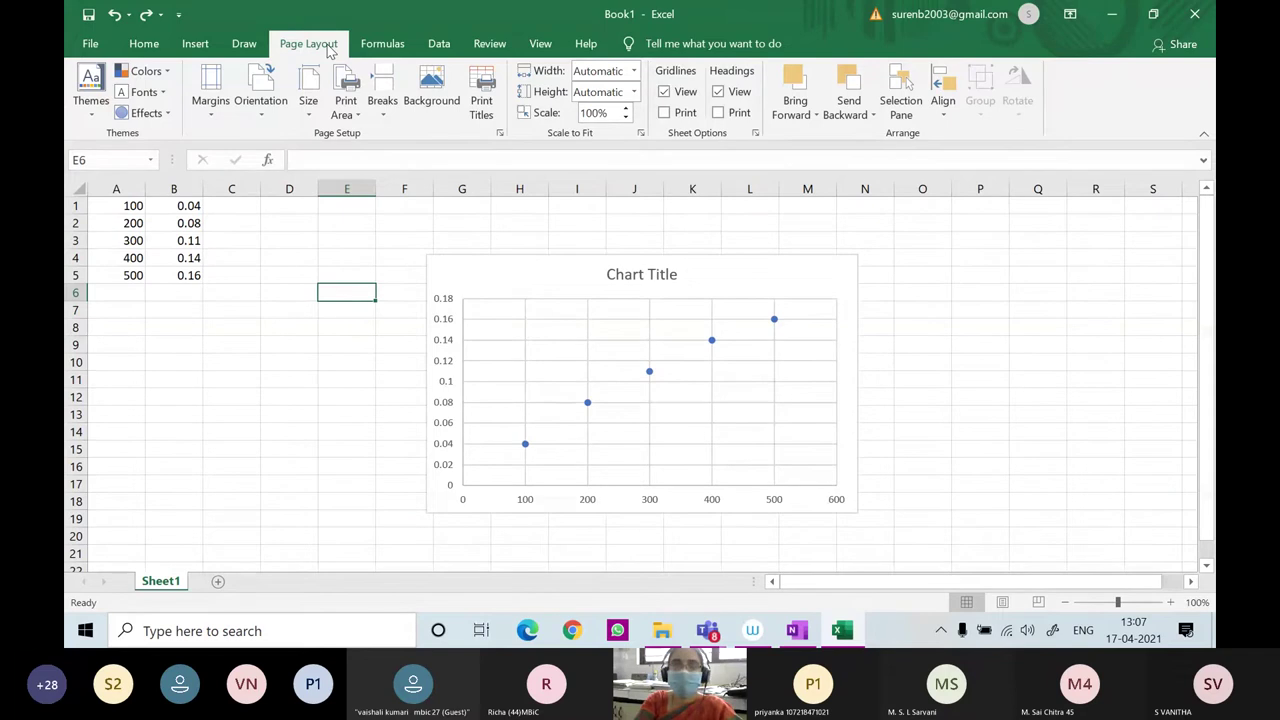
left_click(246, 46)
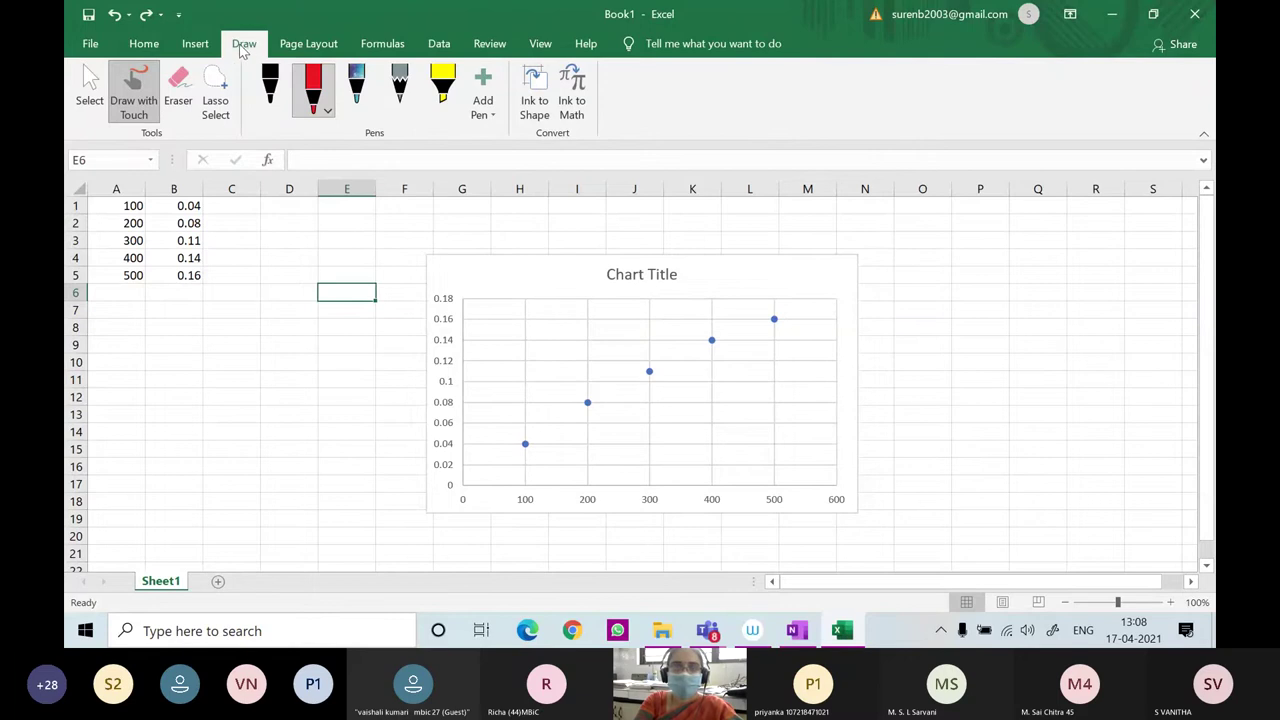
Draw a straight line from the chart's origin along the plotted points, about 9 cm wide and 5.5 cm high, and style it black.
left_click(195, 50)
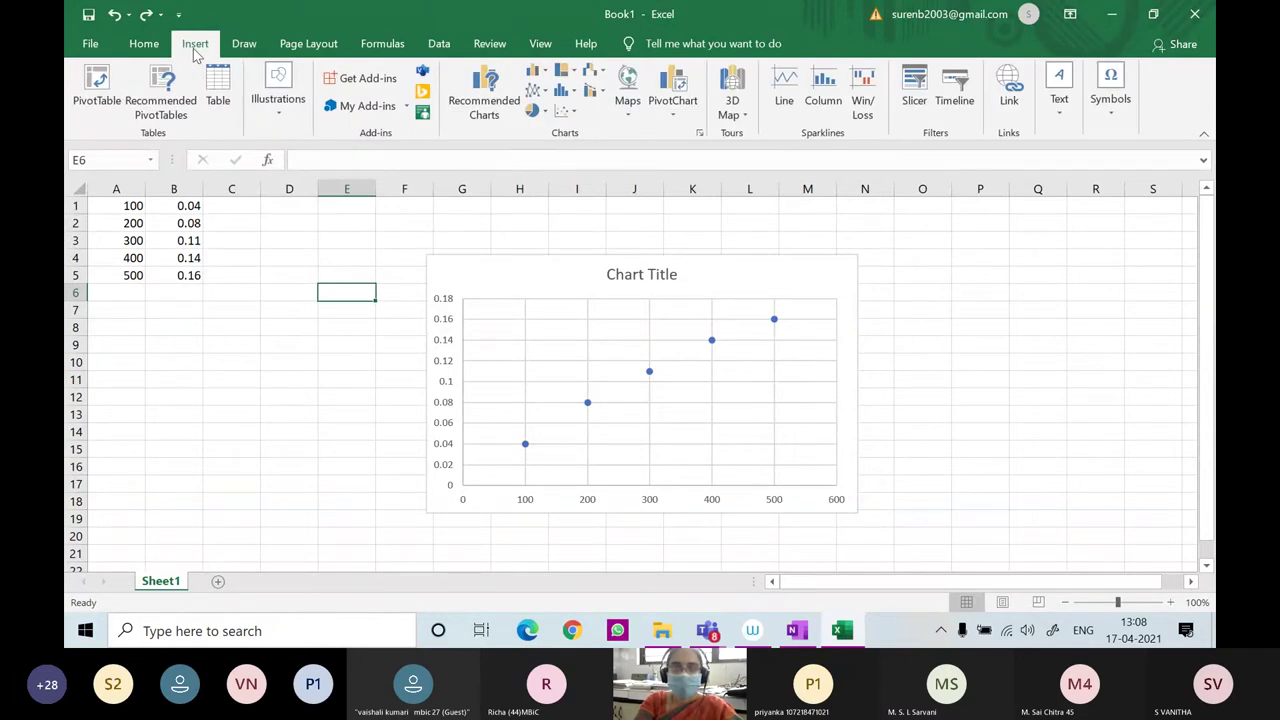
left_click(280, 100)
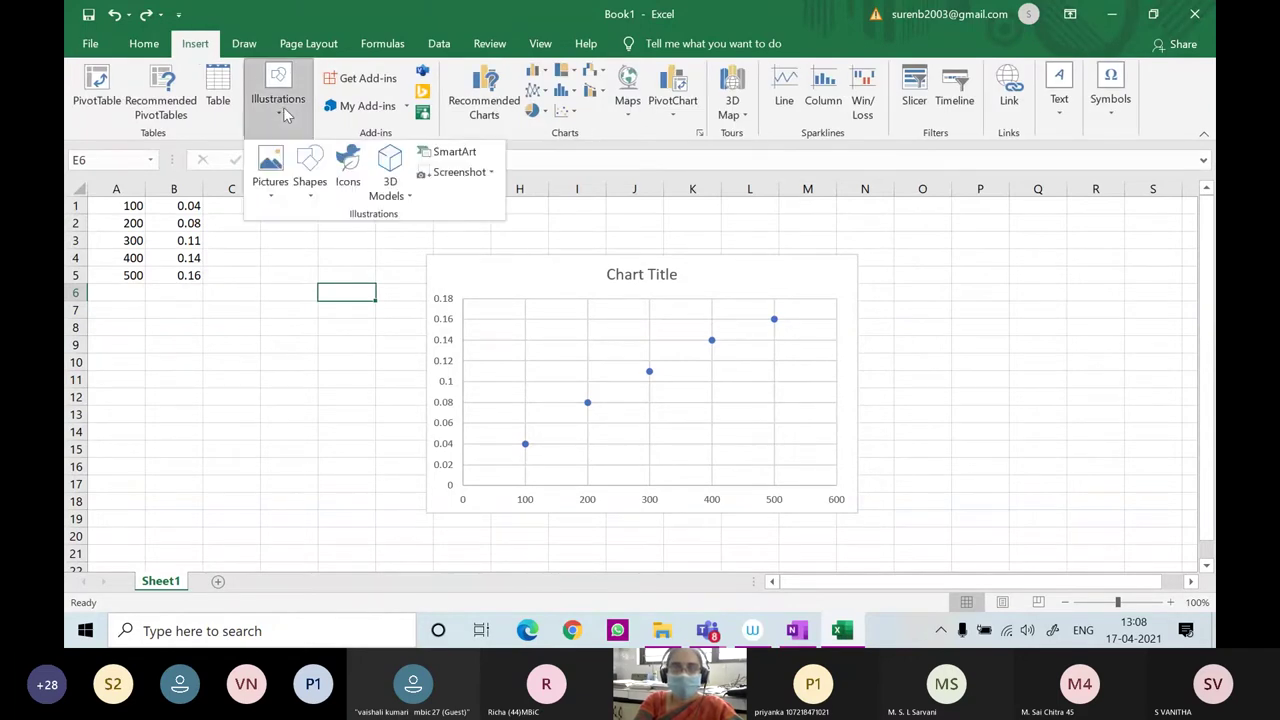
left_click(312, 185)
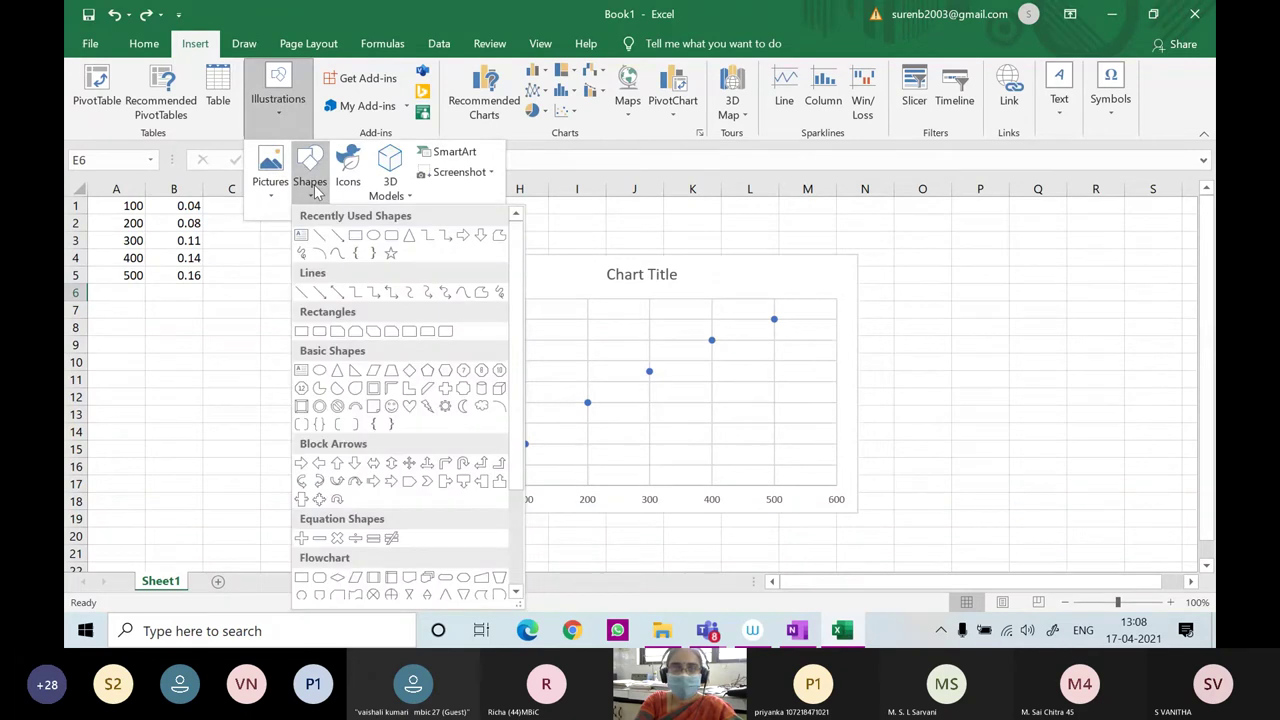
left_click(320, 239)
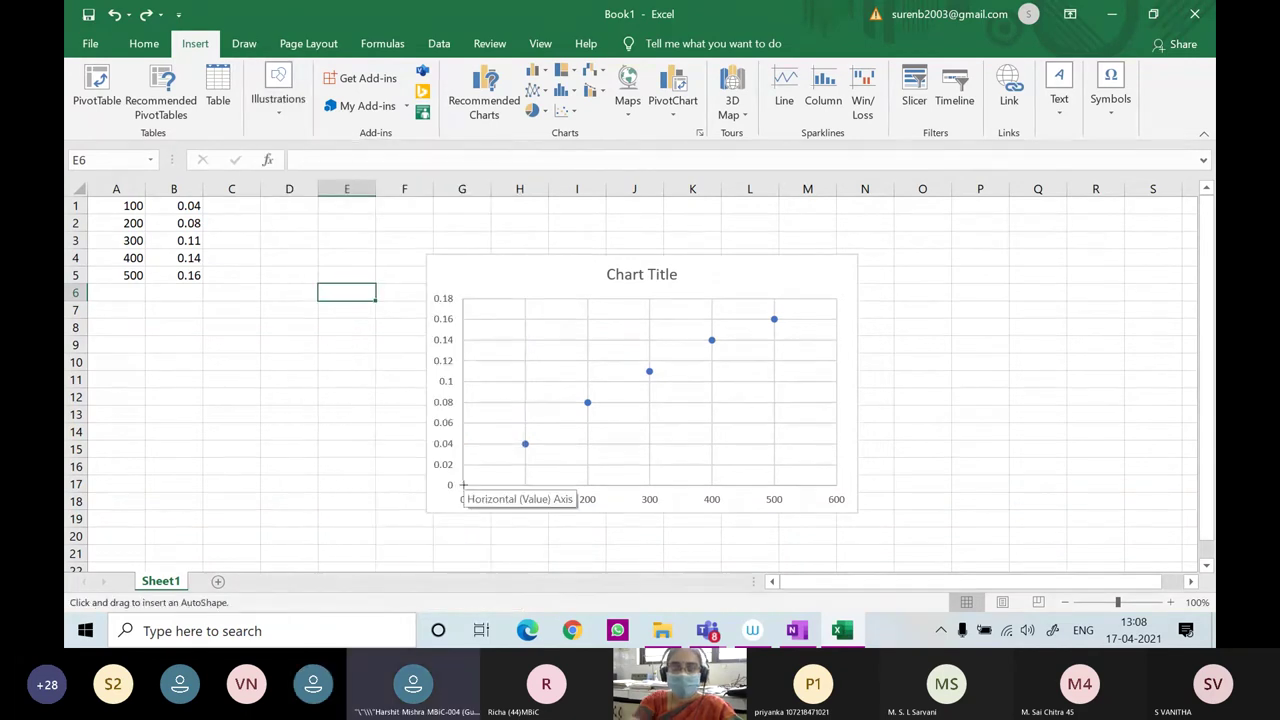
mouse_move(463, 484)
left_mouse_down()
mouse_move(763, 314)
mouse_move(769, 298)
left_mouse_up()
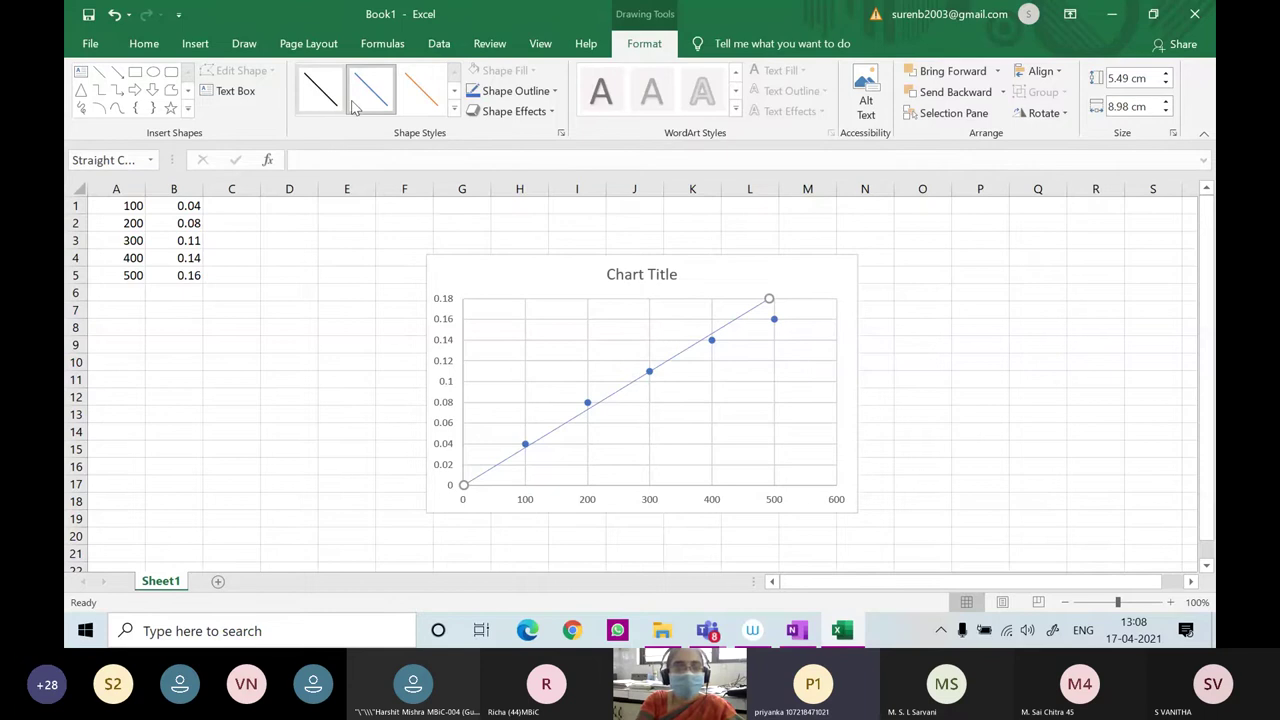
left_click(320, 89)
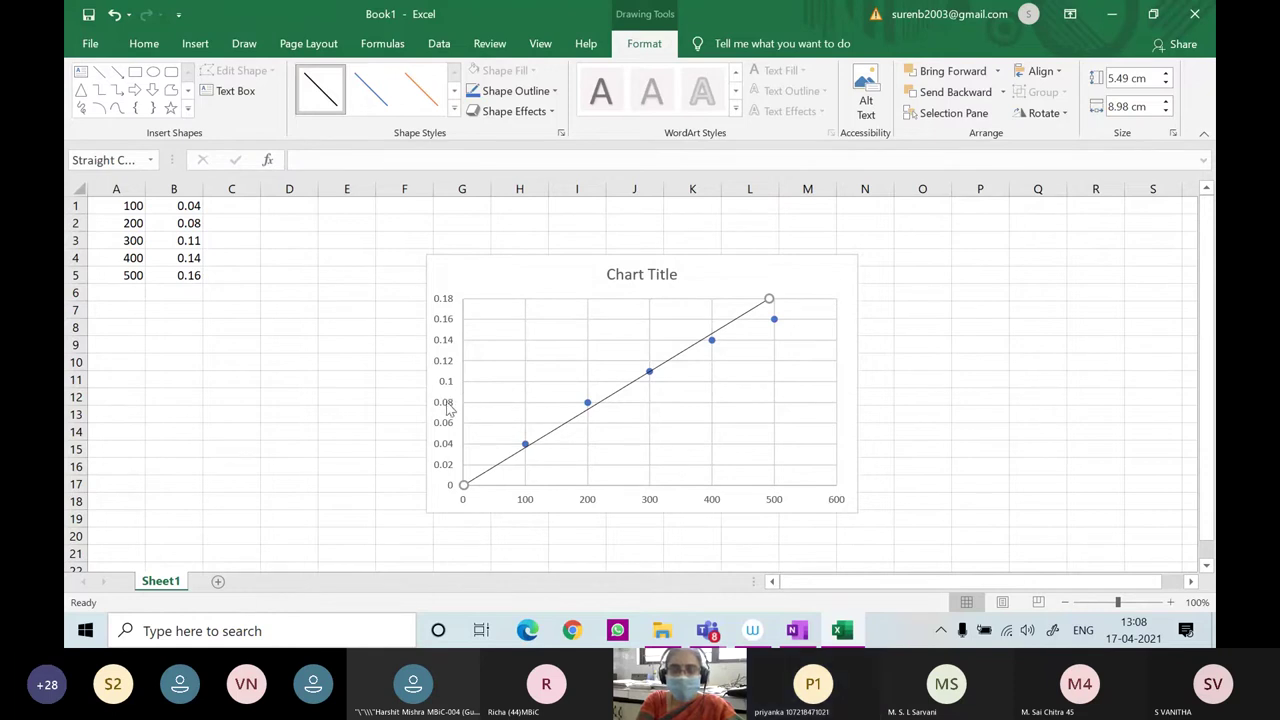
Draw a horizontal line about 4.5 cm long from the vertical axis at about 0.09 to the diagonal line, and style it black.
left_click(449, 408)
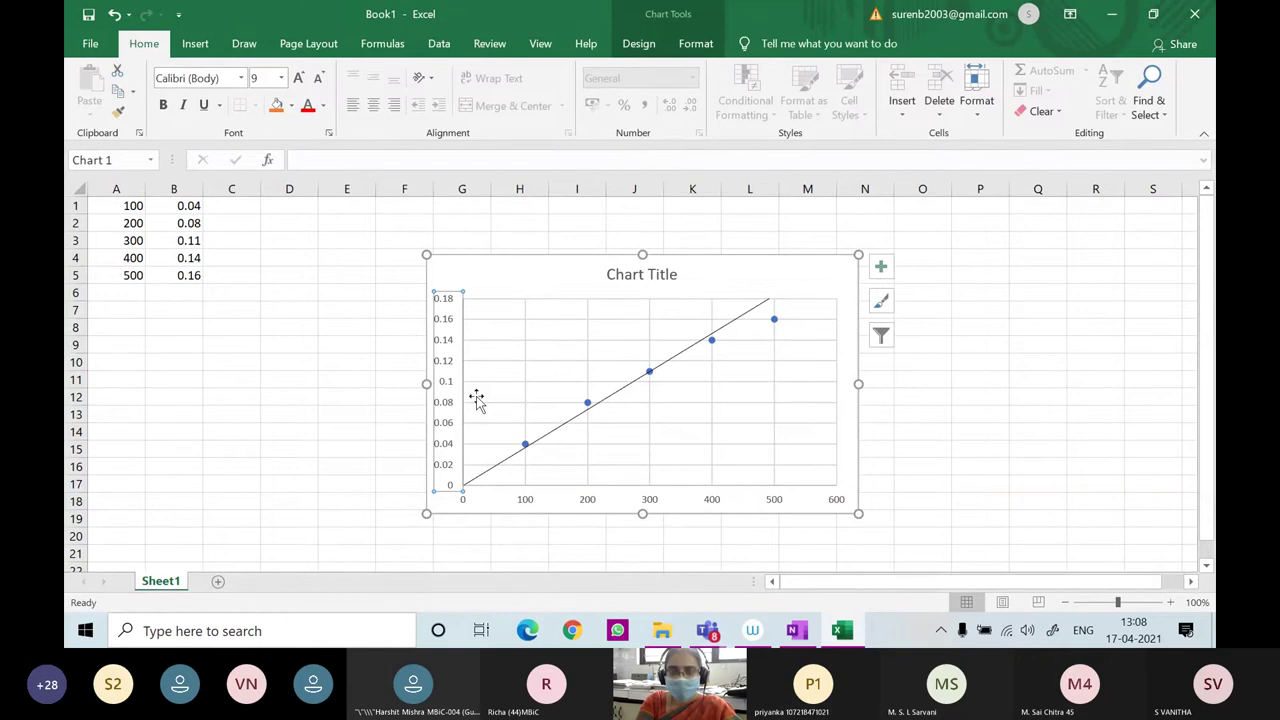
left_click(198, 44)
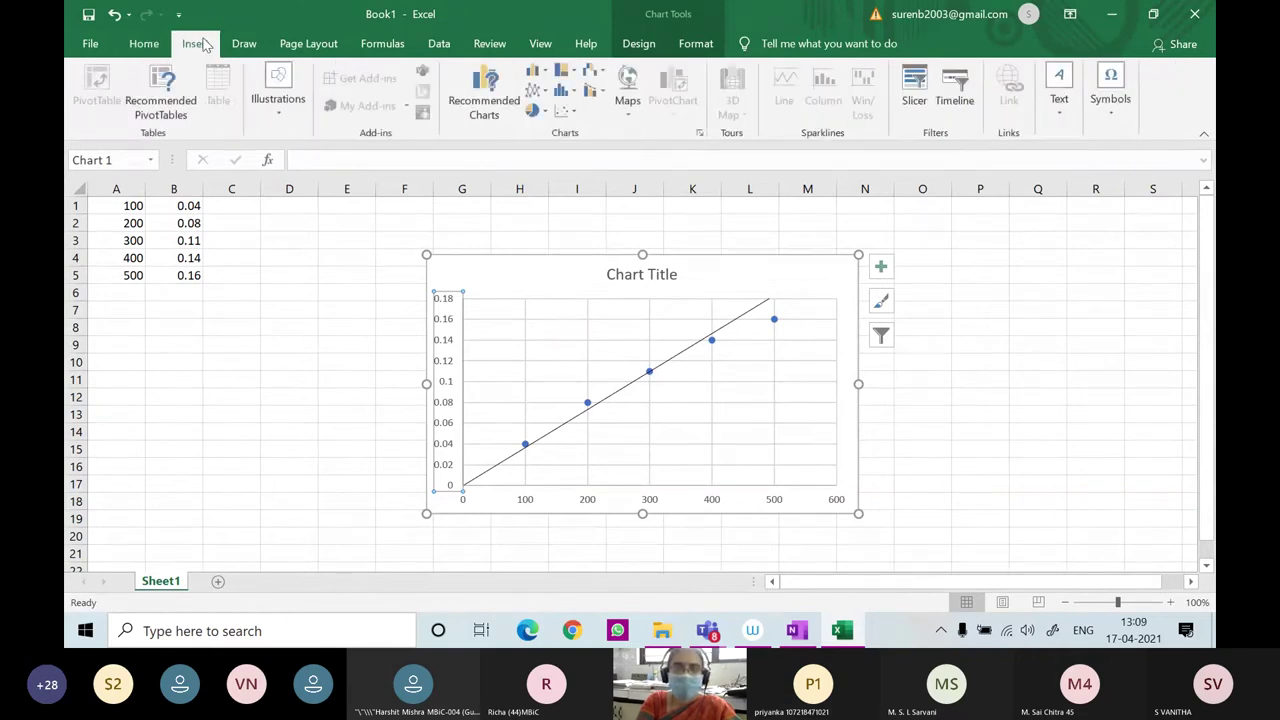
left_click(278, 98)
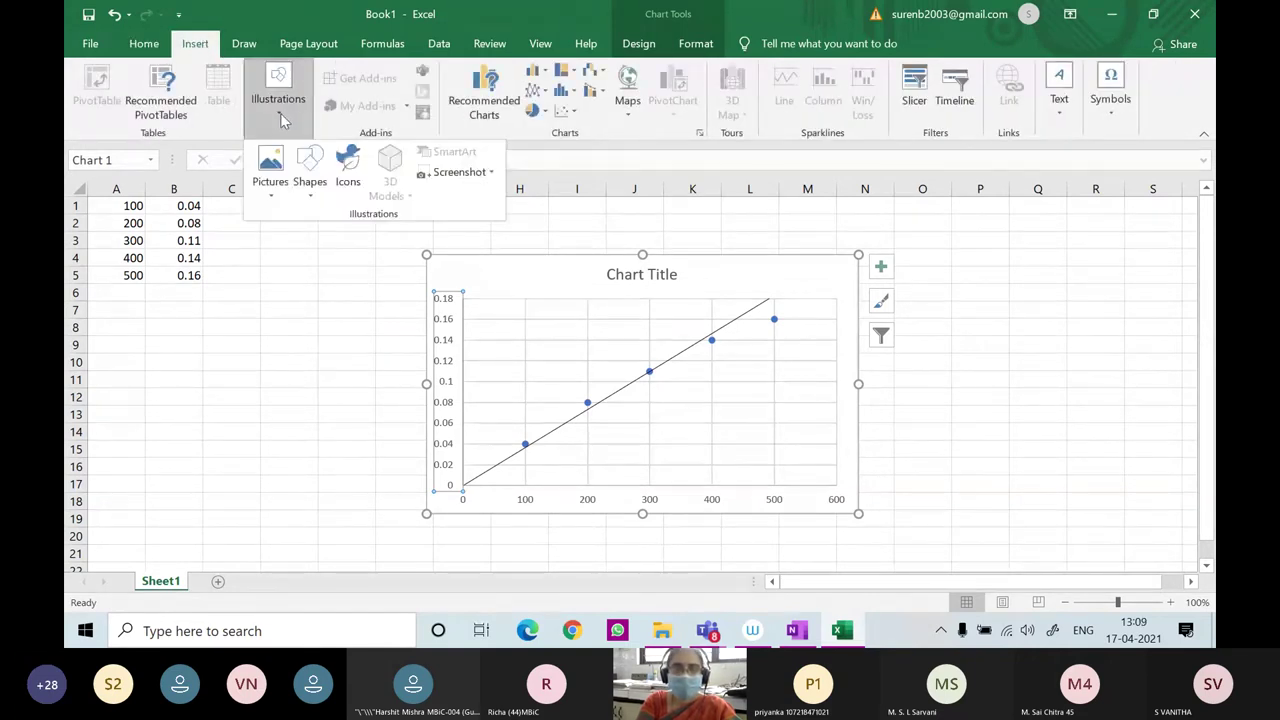
left_click(310, 178)
left_click(320, 235)
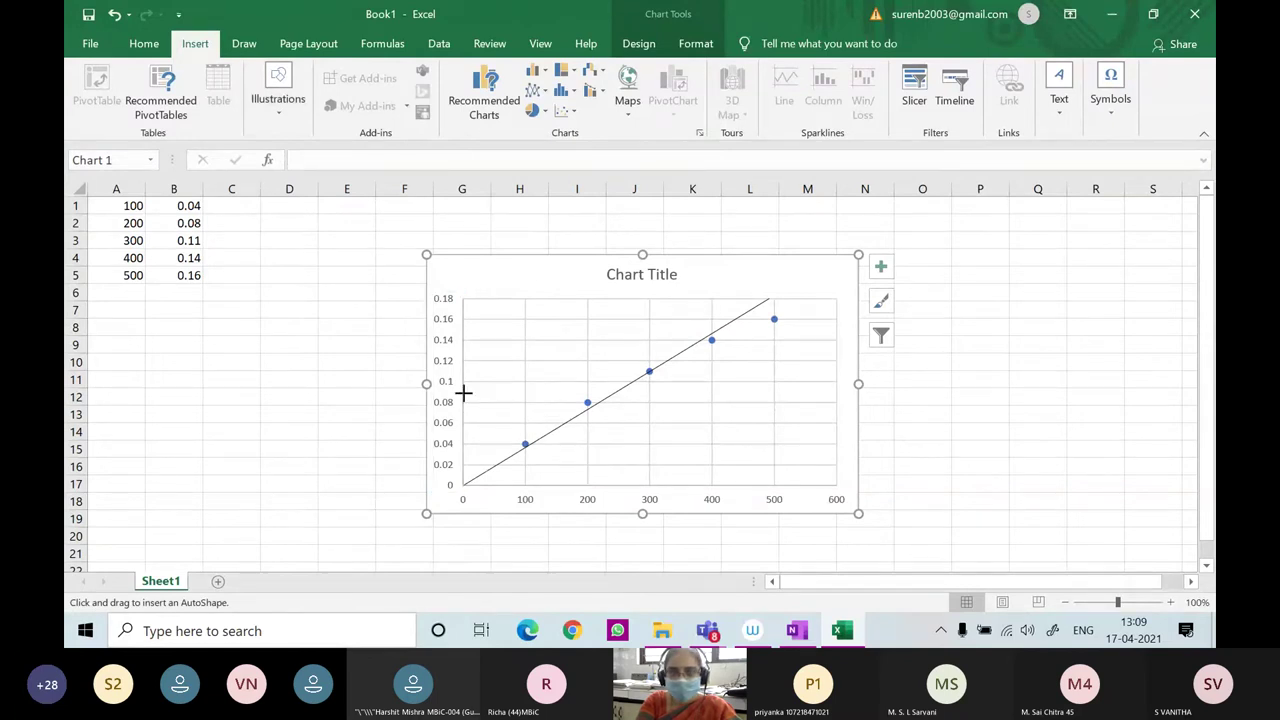
left_click_drag(465, 391, 616, 392)
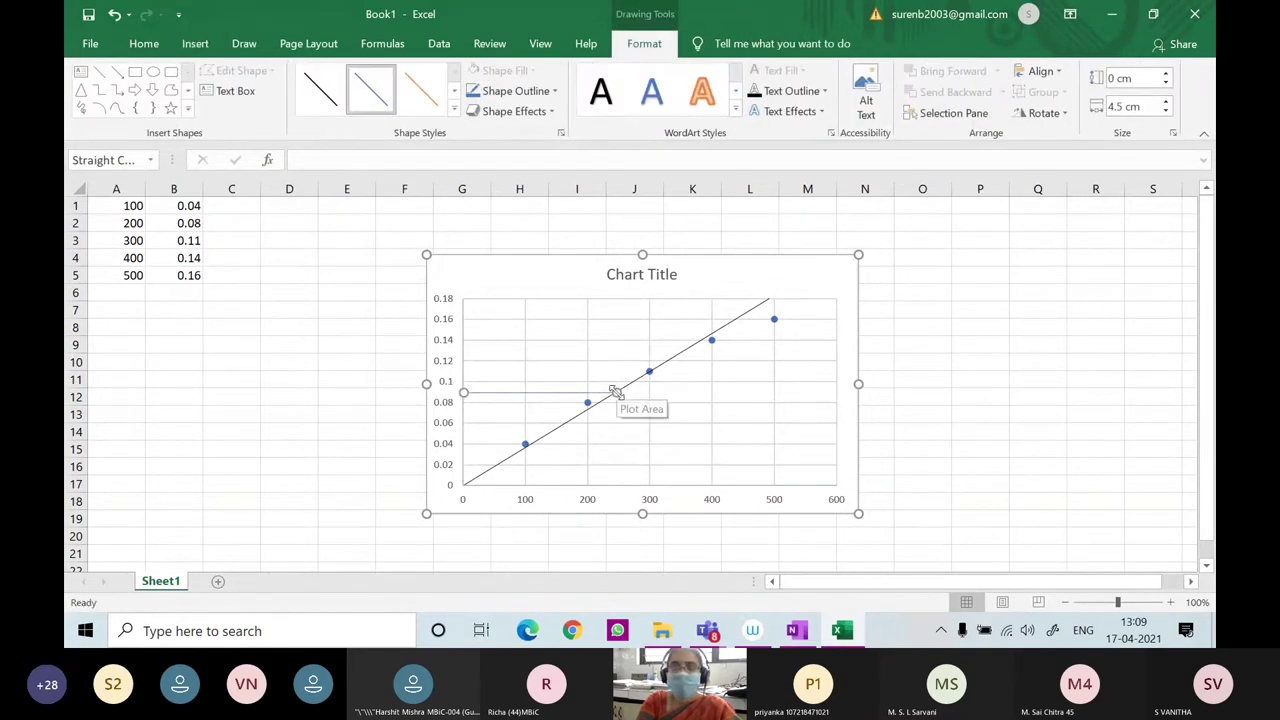
left_click(333, 97)
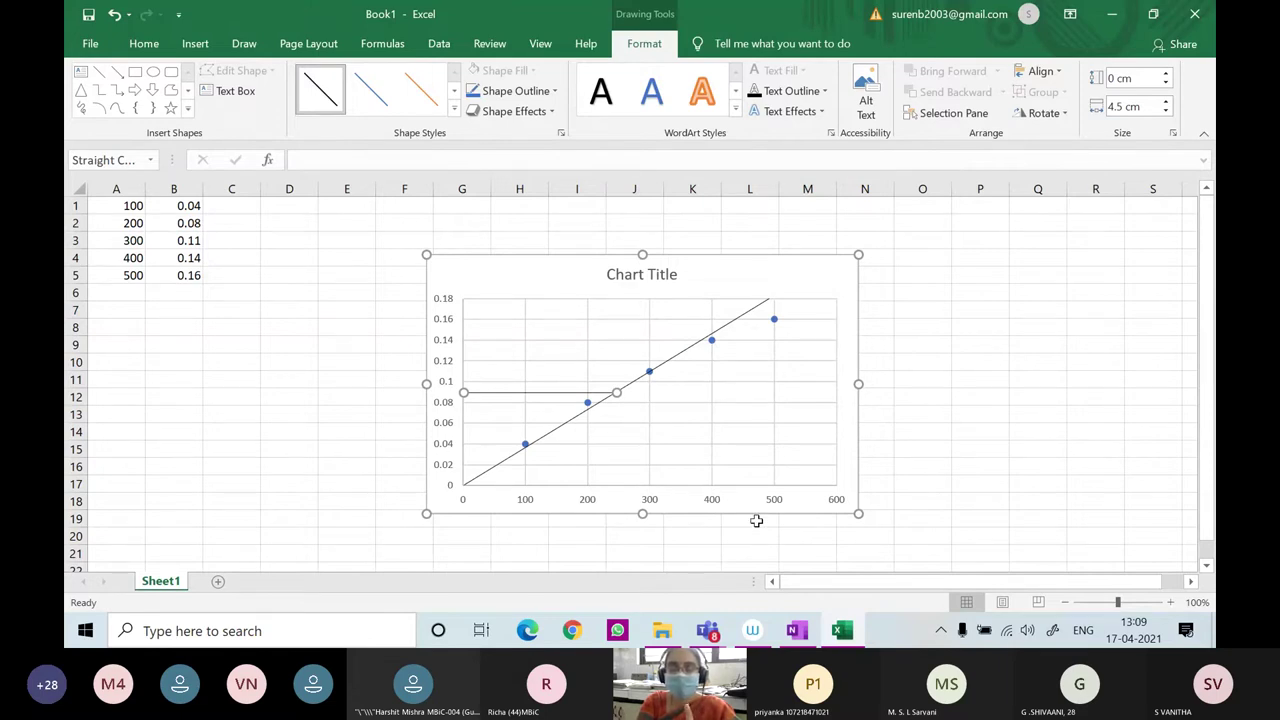
left_click(366, 100)
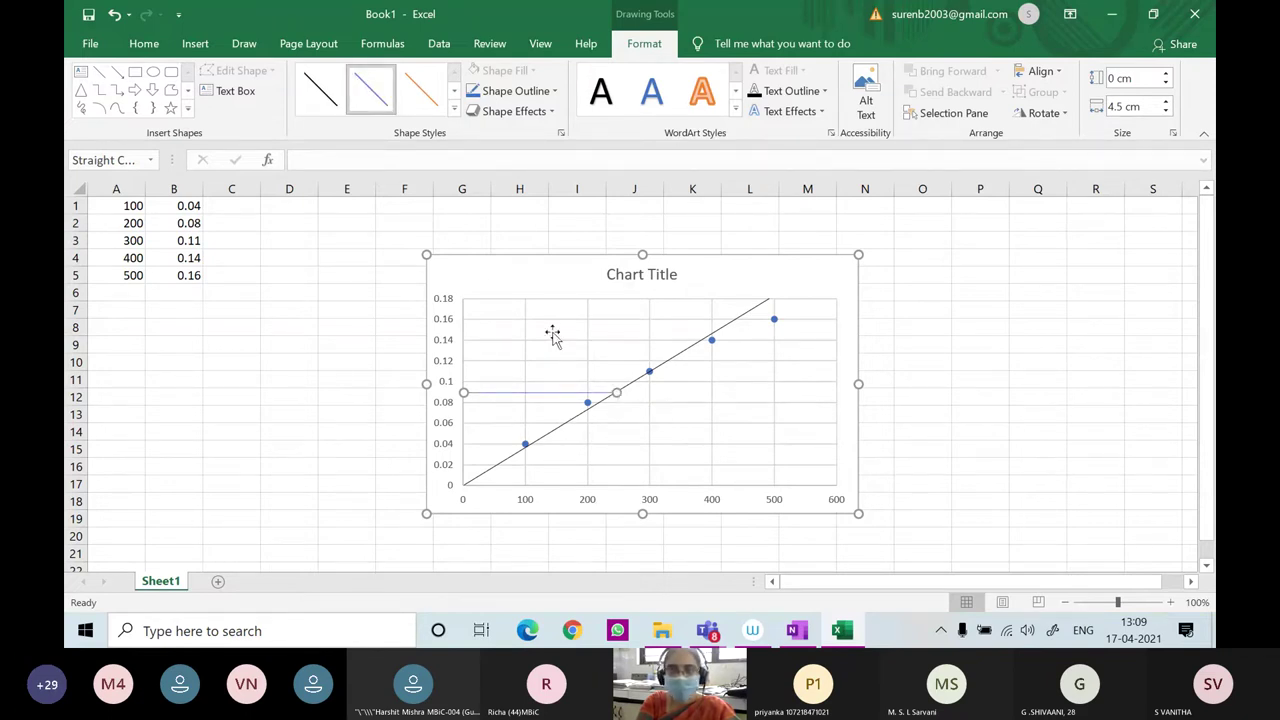
left_click(318, 95)
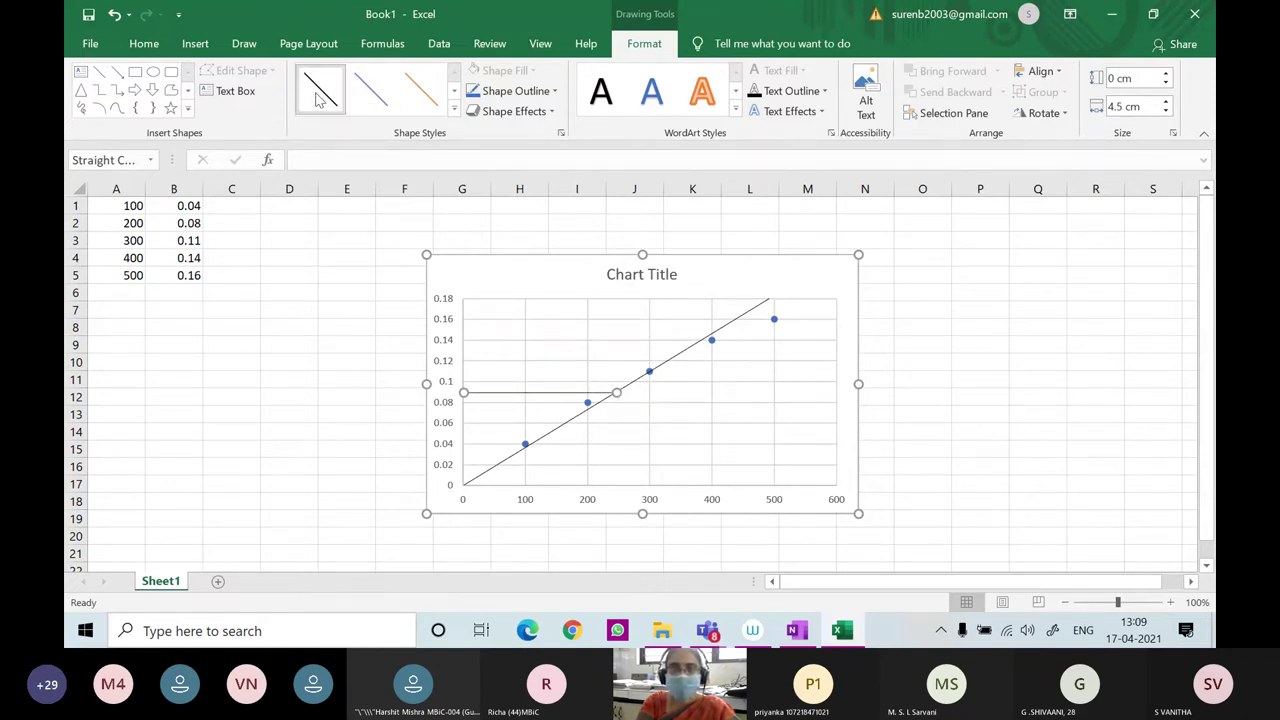
Start another straight line at the point where the horizontal line meets the diagonal line.
left_click(99, 72)
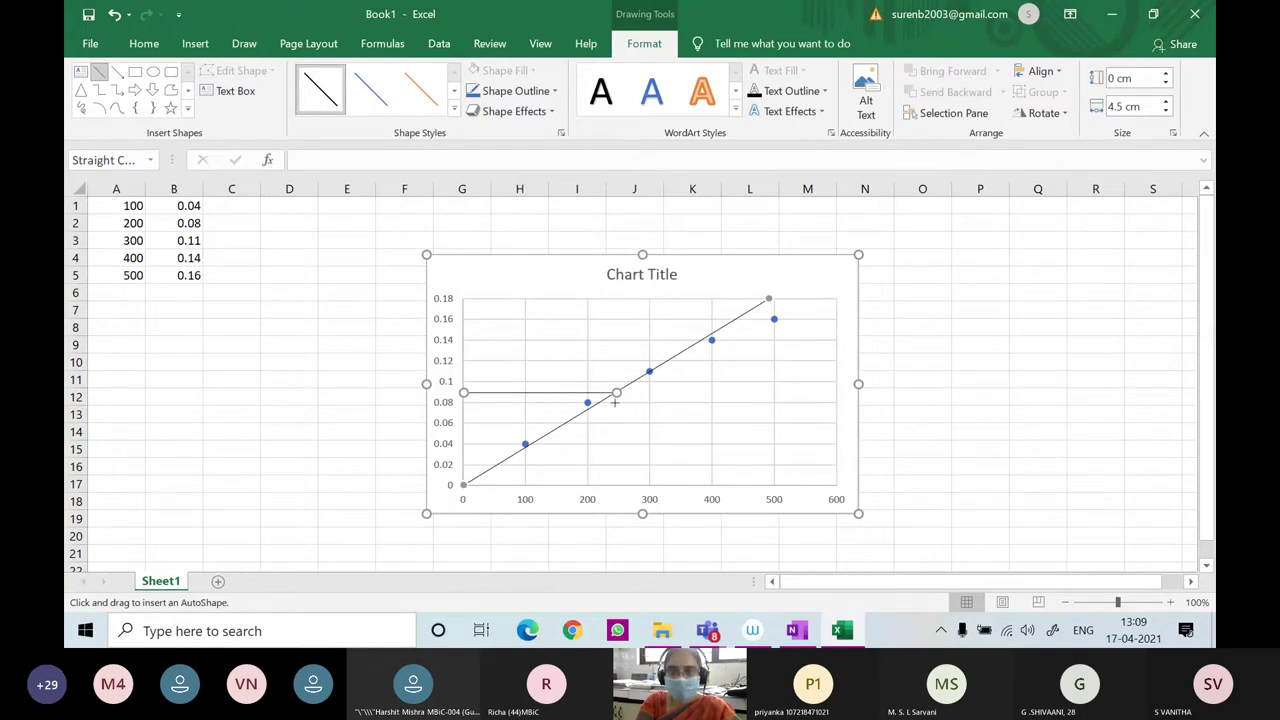